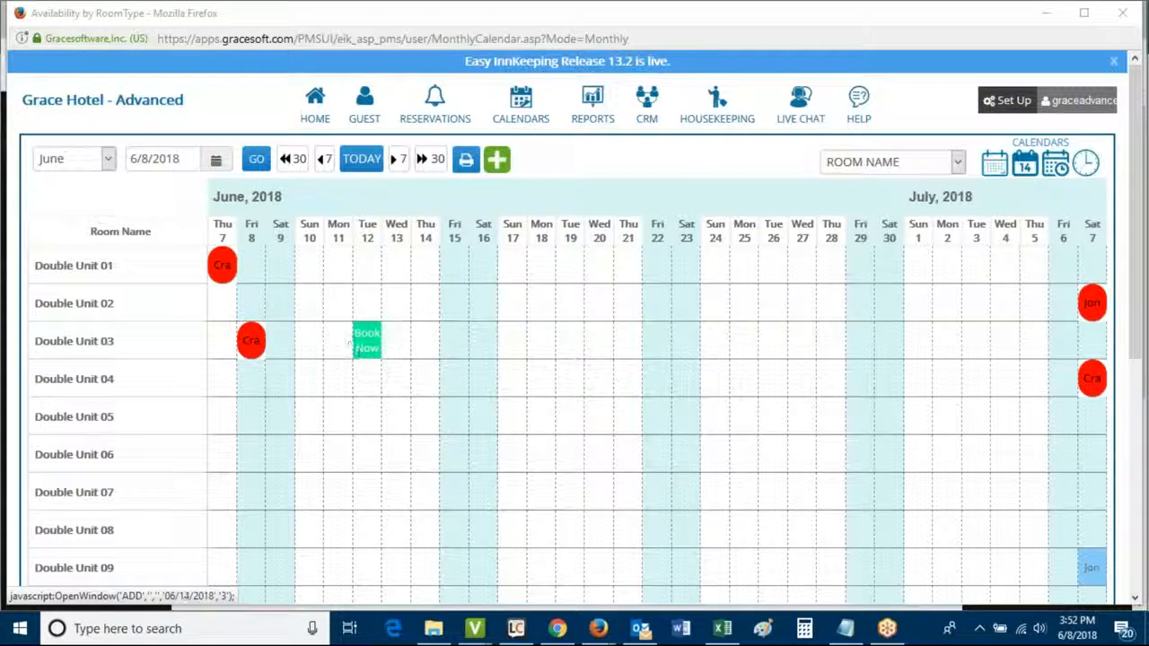
Go to the group bookings list under reservations and start adding a new group booking
left_click(438, 108)
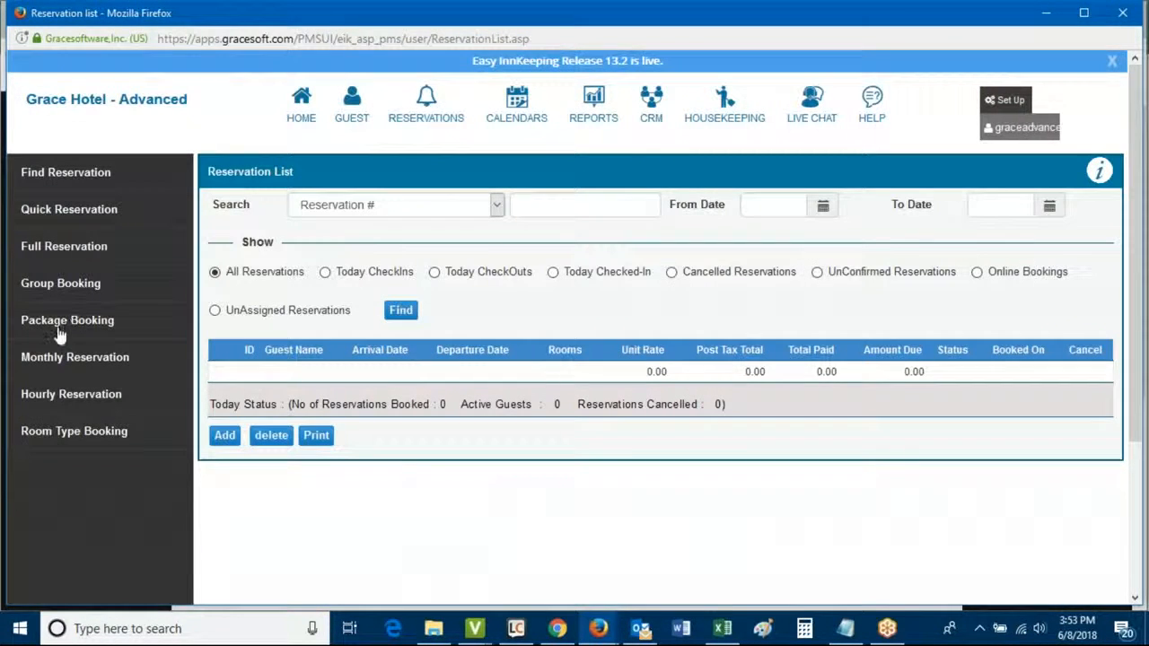
left_click(67, 283)
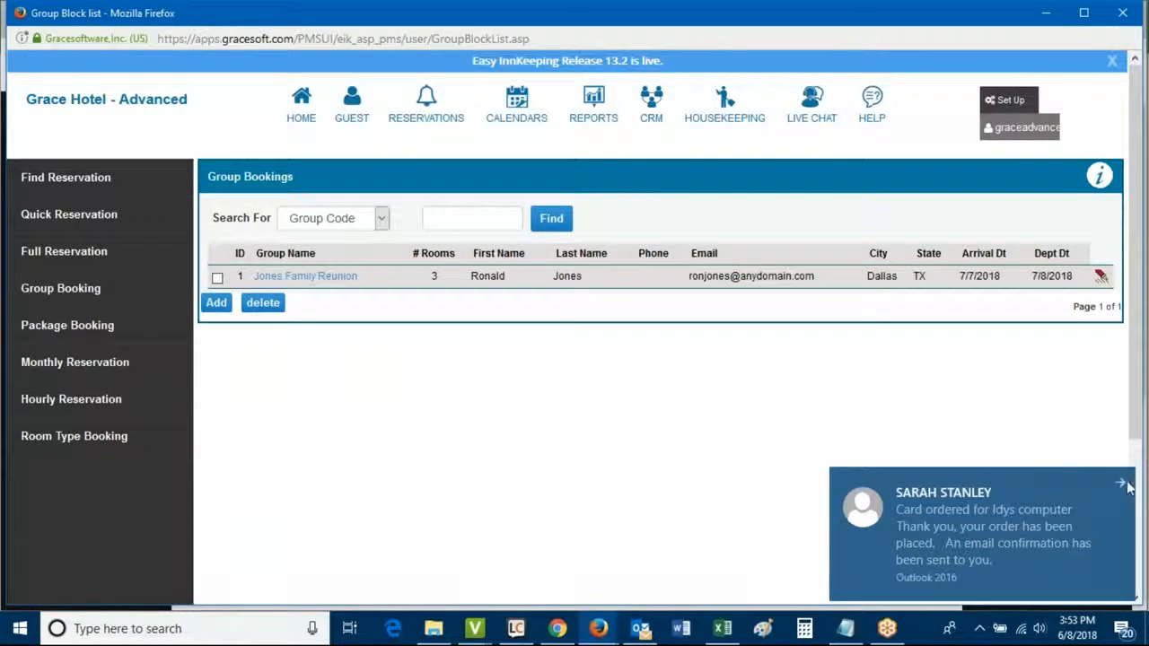
left_click(289, 465)
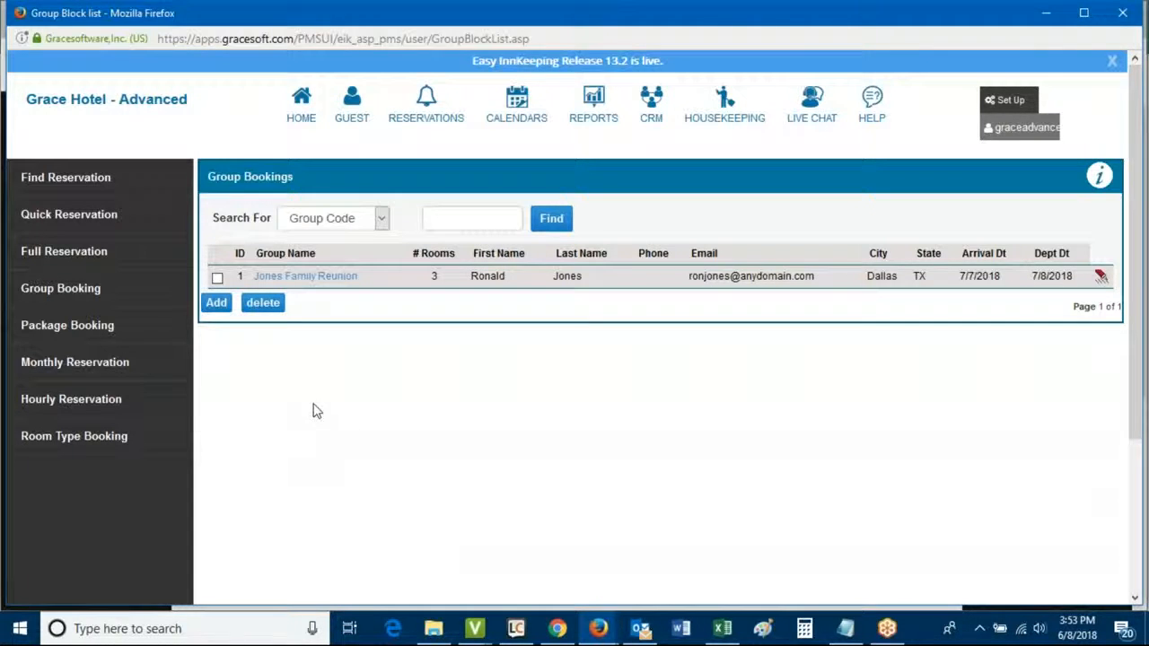
left_click_drag(257, 253, 319, 269)
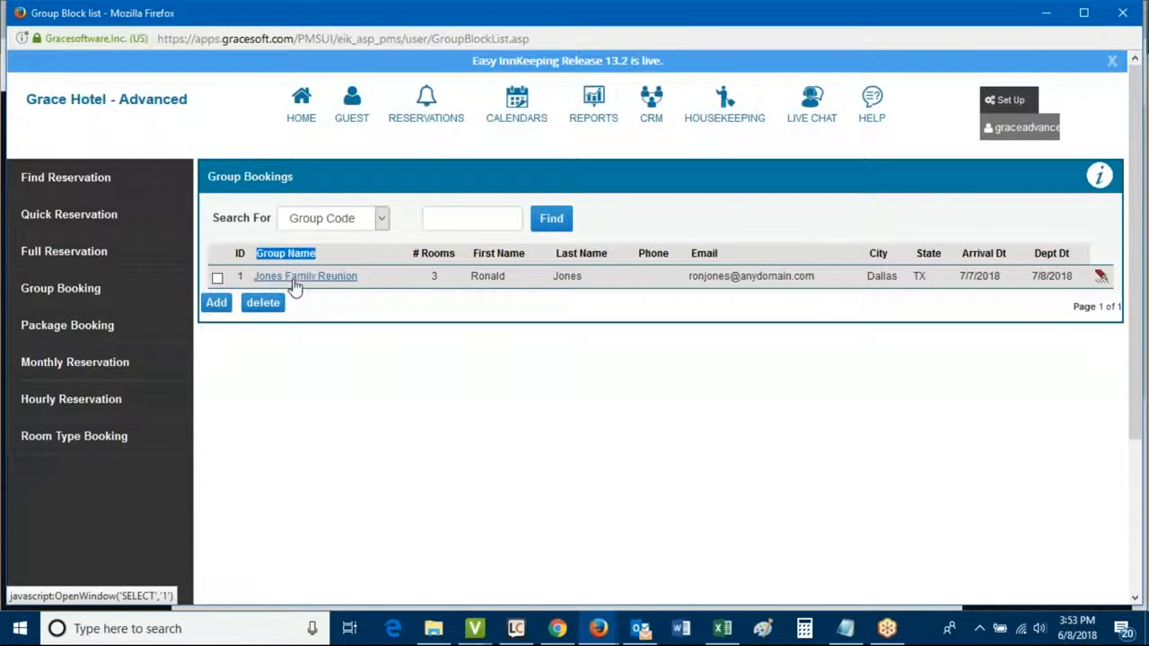
left_click(216, 303)
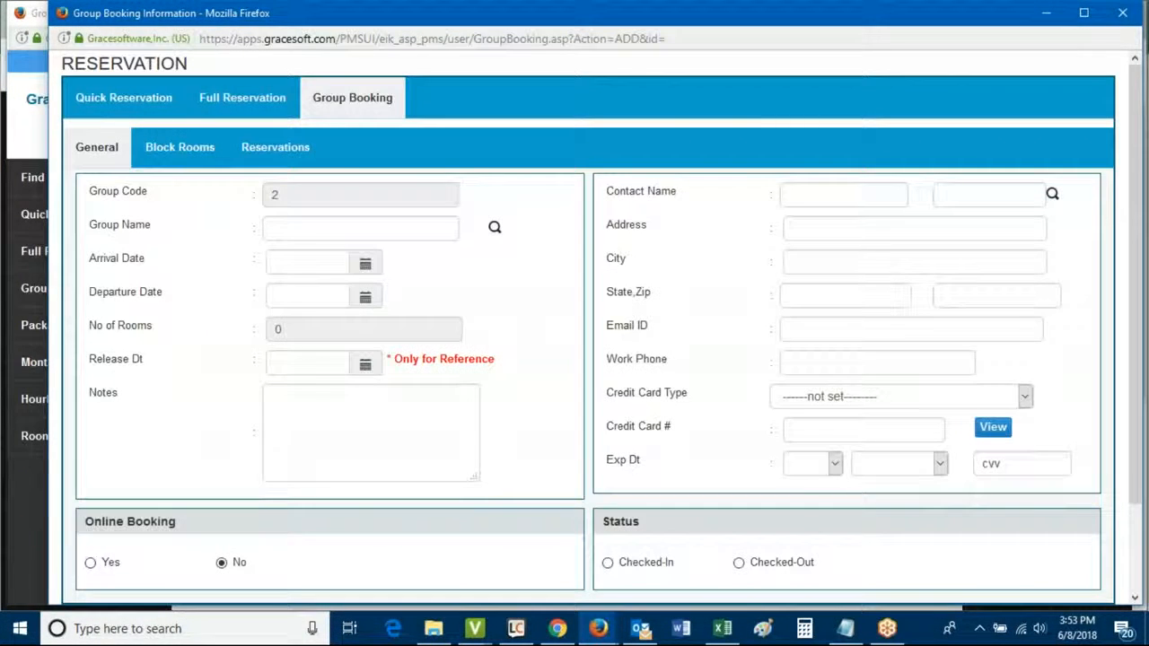
Enter the wedding party's group name on the new group booking
left_click(284, 229)
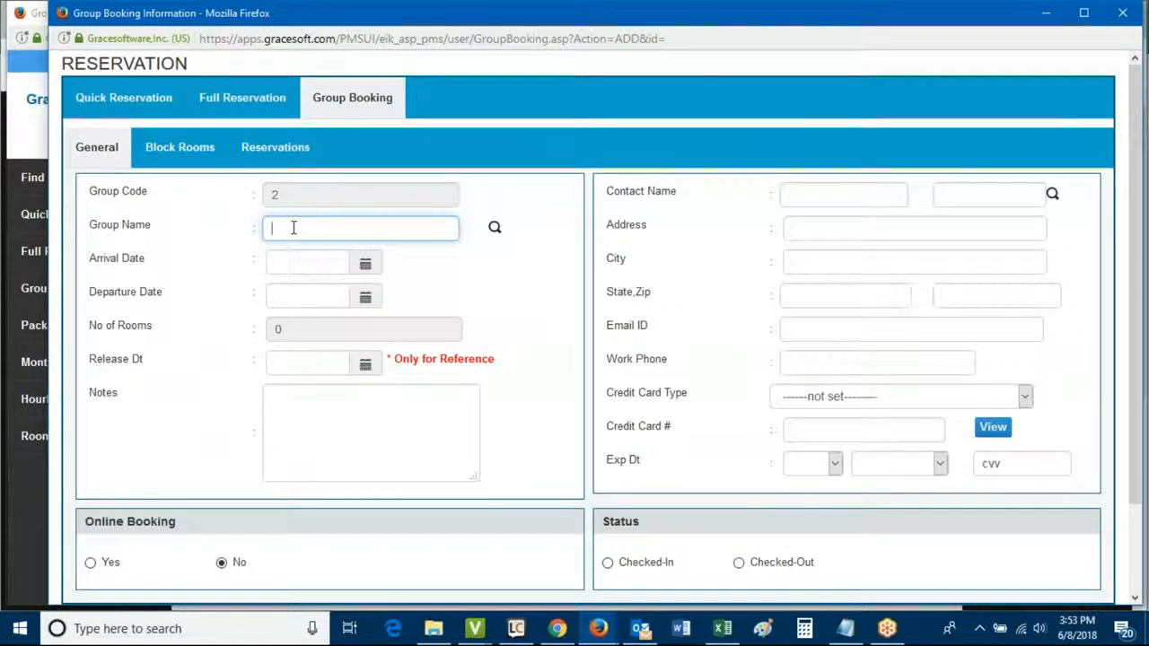
type("S")
key("Down")
key("Tab")
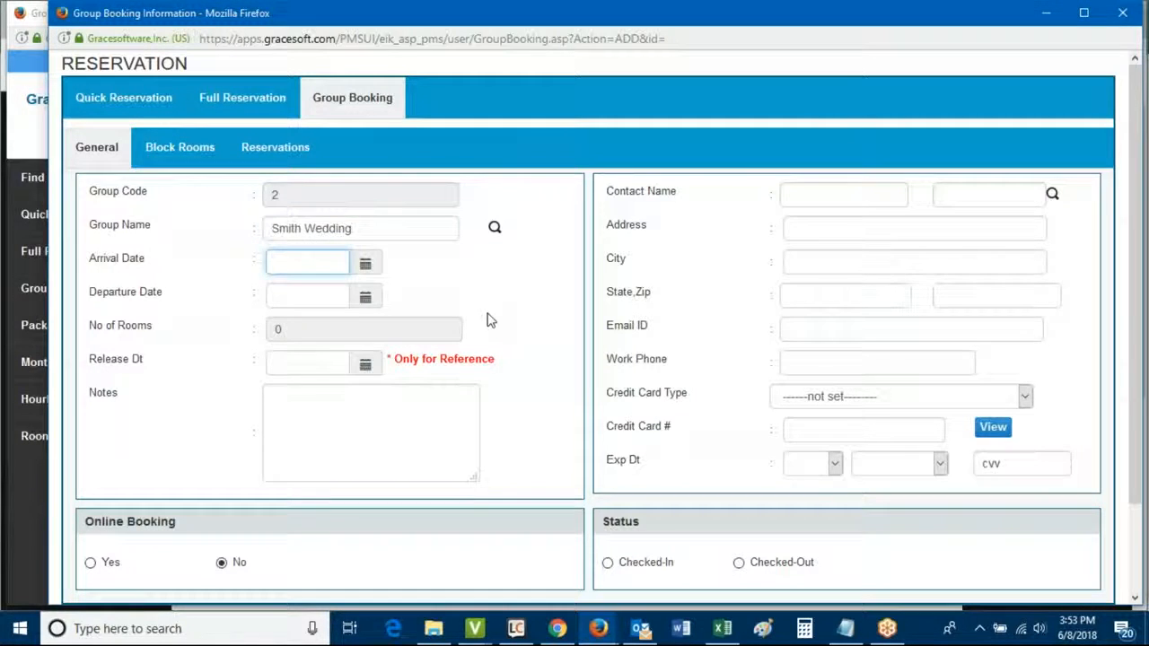
Set the group's arrival date to 06/12/2018 and departure date to 06/13/2018
left_click(365, 267)
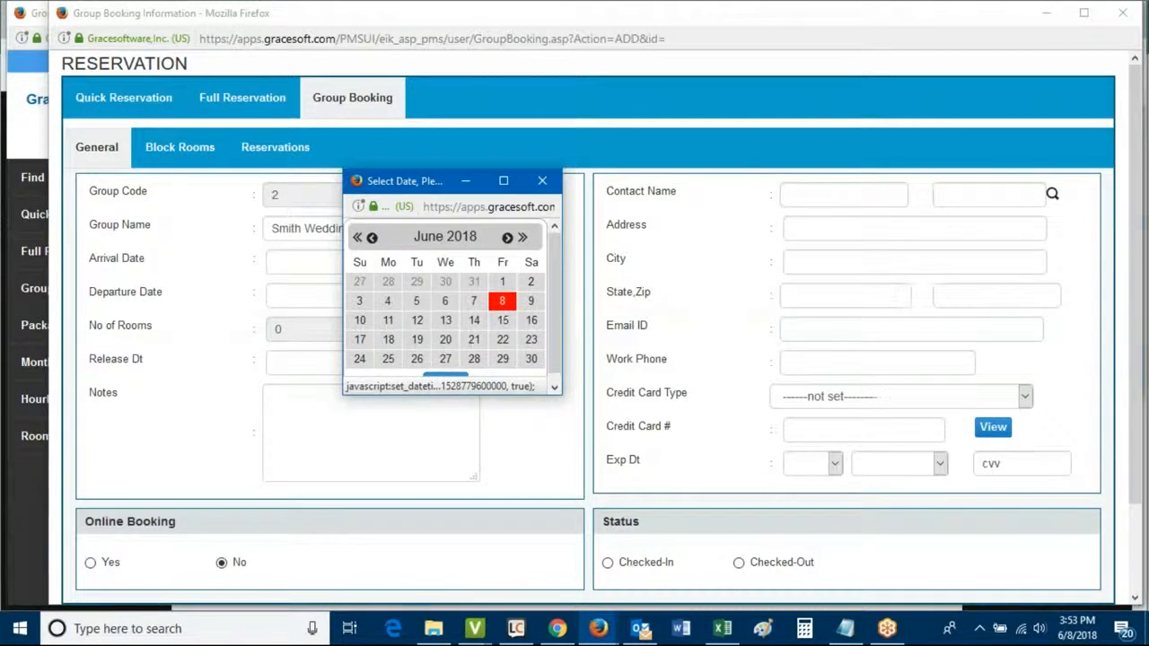
left_click(418, 318)
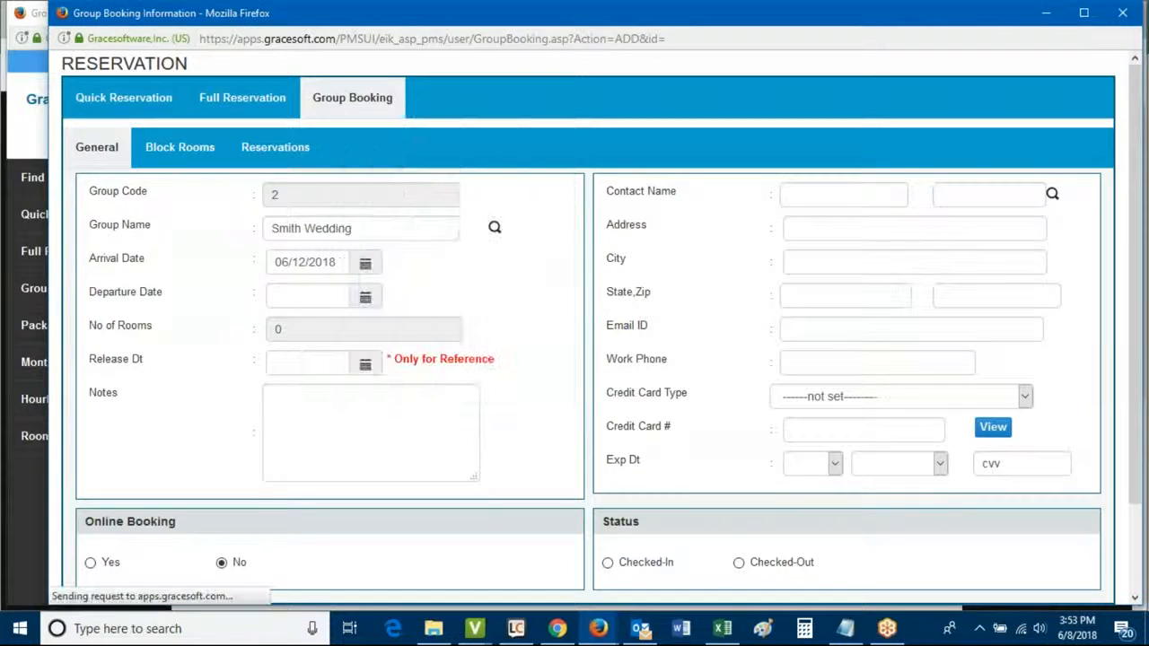
left_click(366, 297)
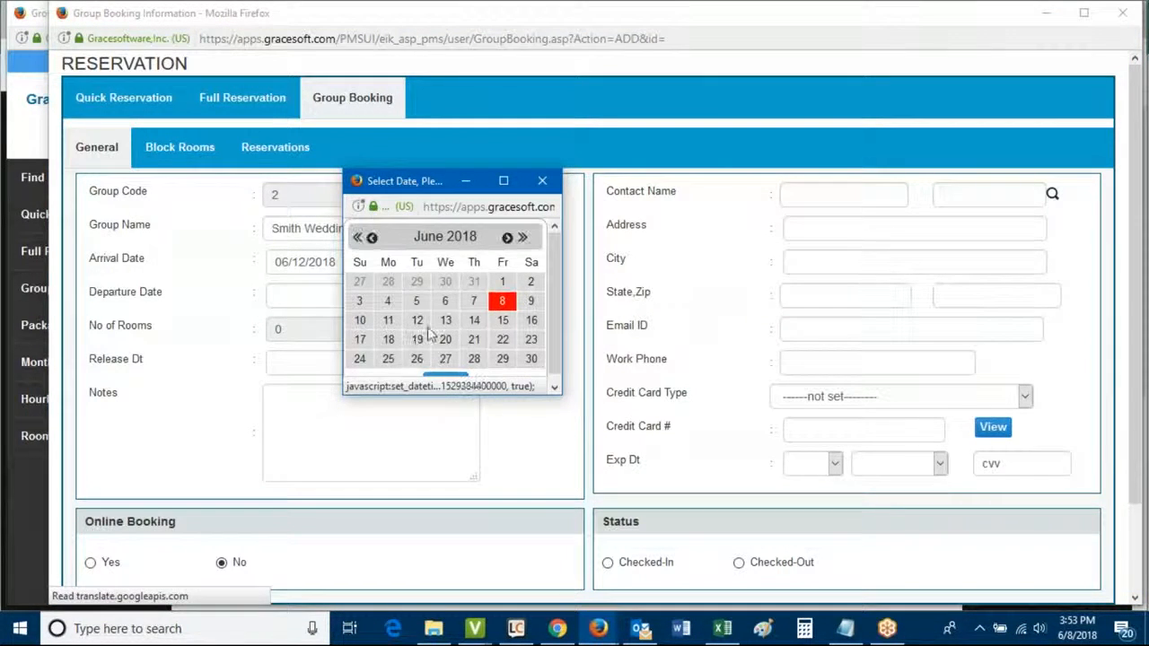
left_click(445, 322)
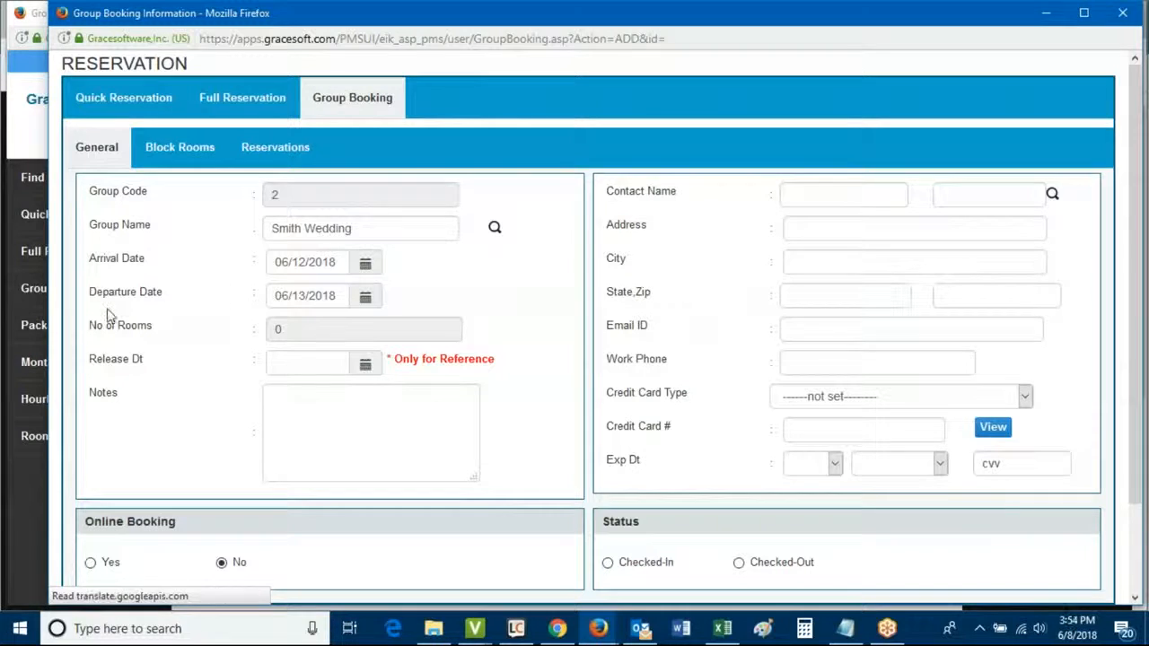
double_click(292, 330)
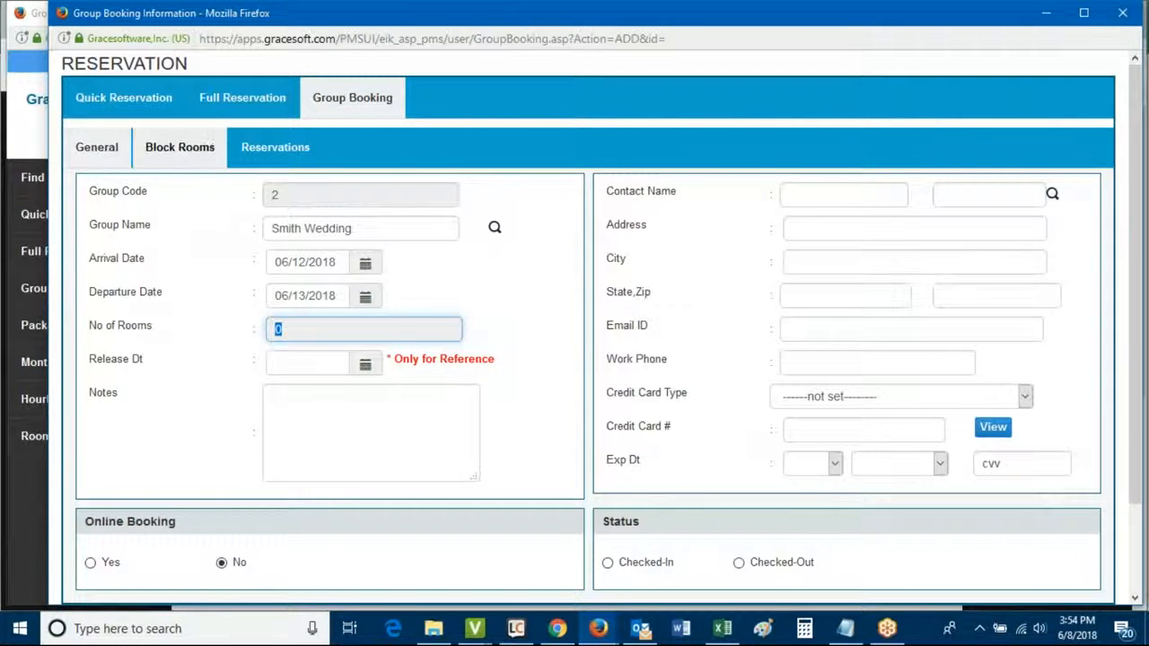
left_click(289, 330)
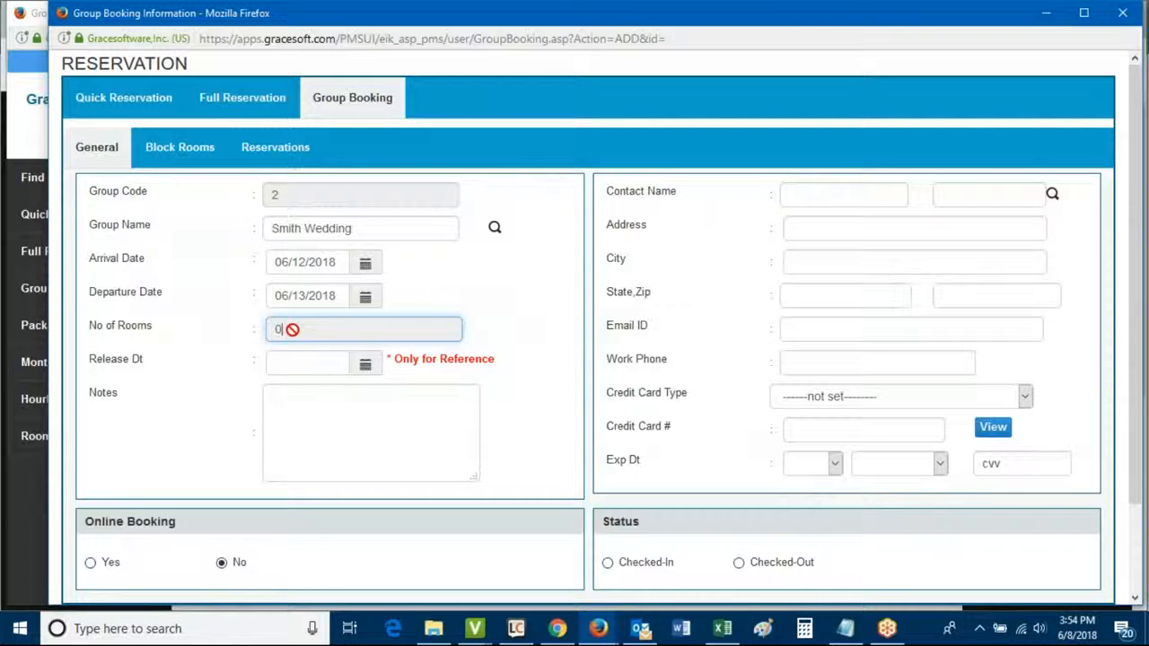
left_click_drag(90, 362, 267, 375)
left_click(295, 364)
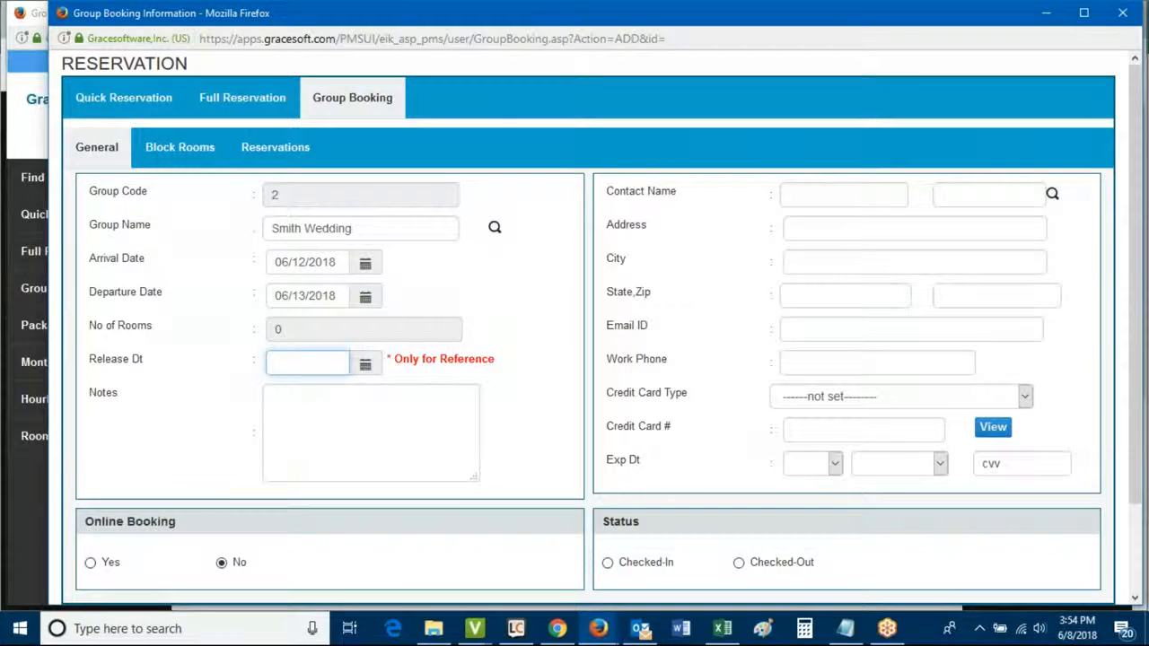
left_click_drag(92, 395, 146, 400)
left_click(334, 410)
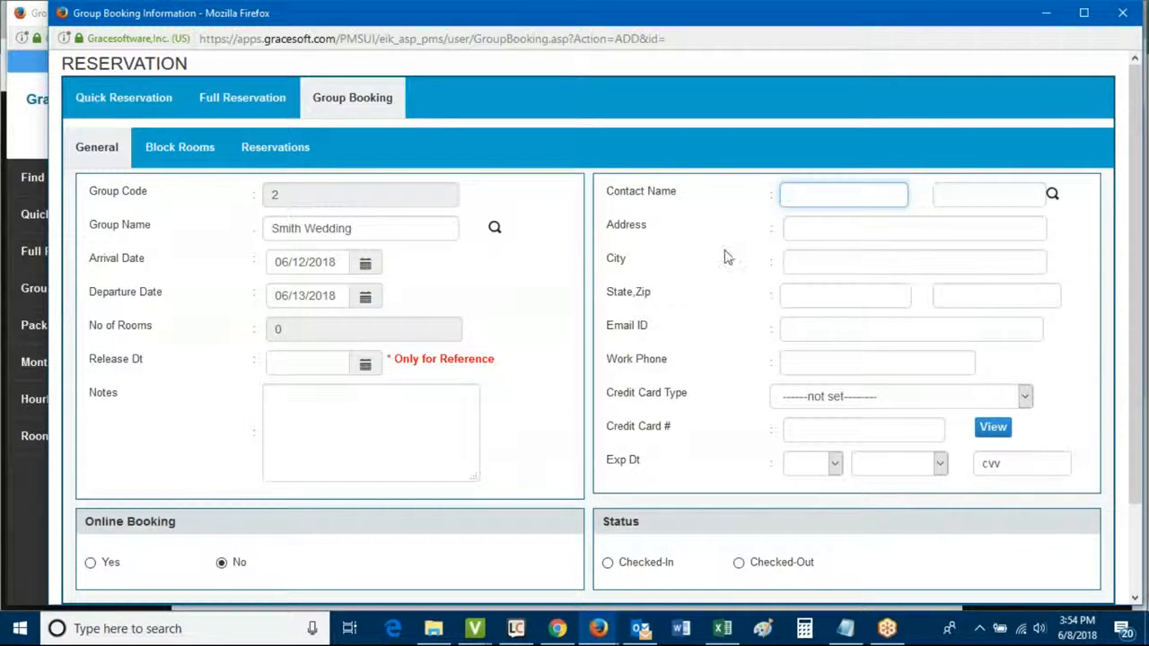
Enter the contact's first and last name and fill in their details from the matching existing guest record
type("Sa")
key("Down")
key("Tab")
type("S")
key("Down")
key("Tab")
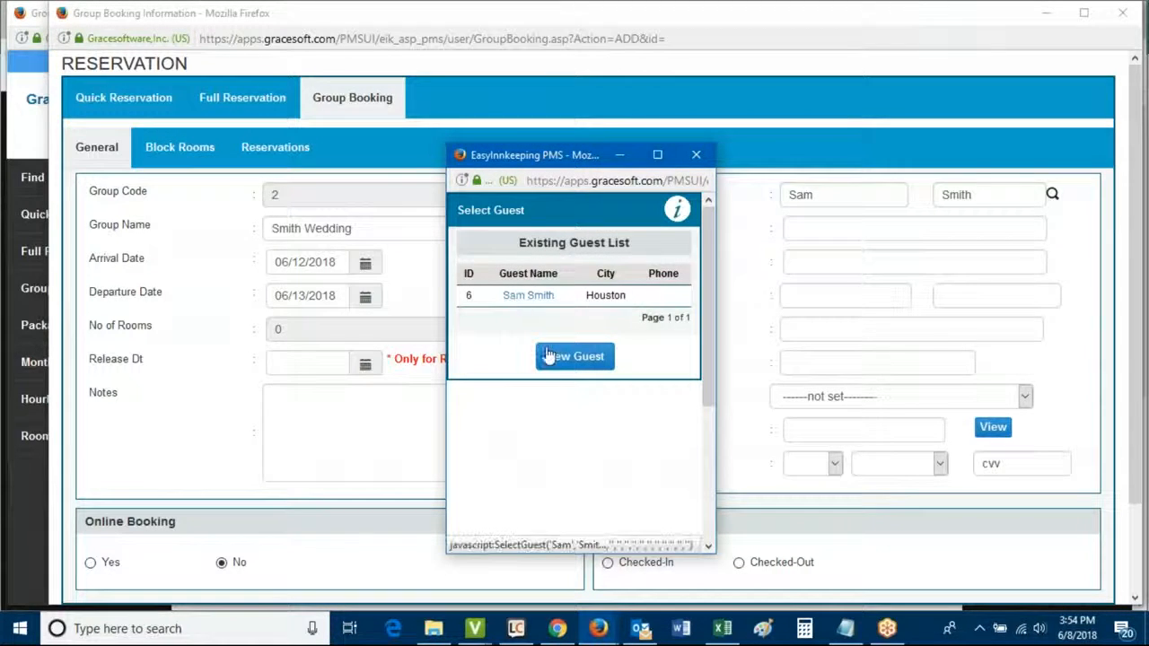
left_click(522, 296)
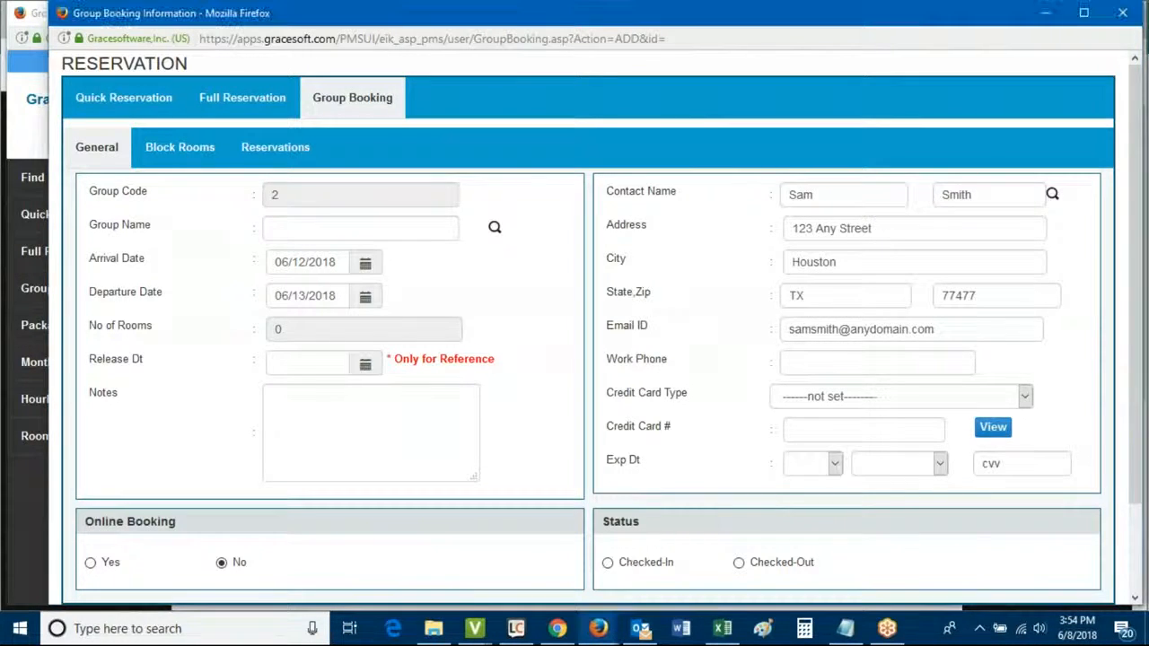
Fill in the emptied group name again with the wedding party's name
left_click(342, 233)
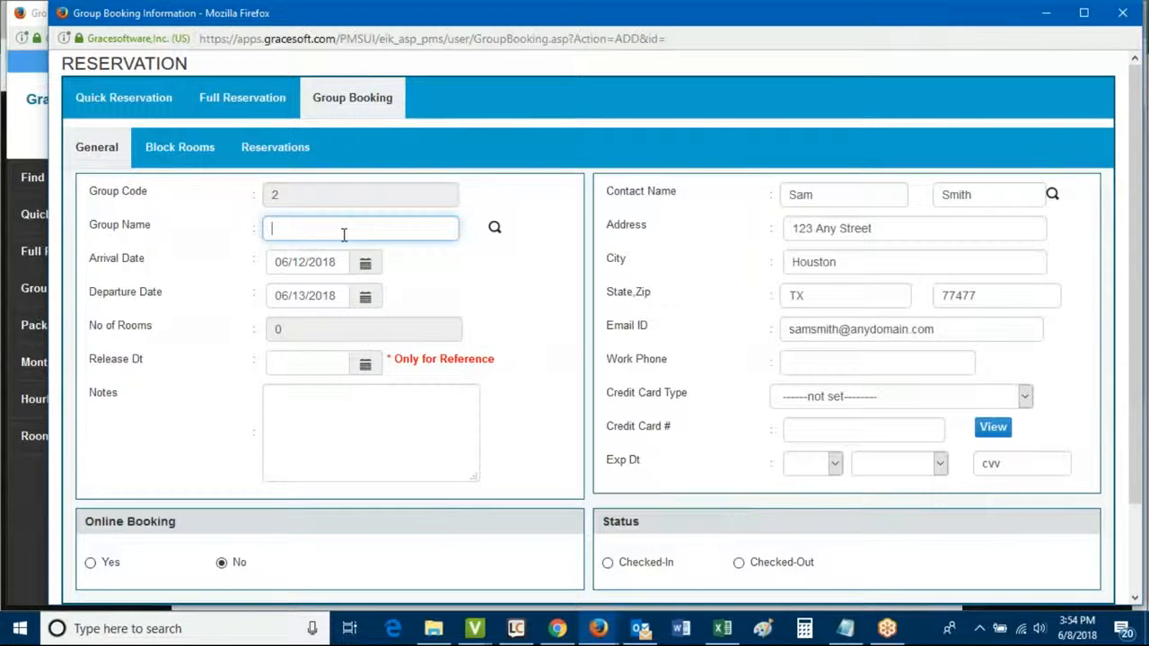
type("S")
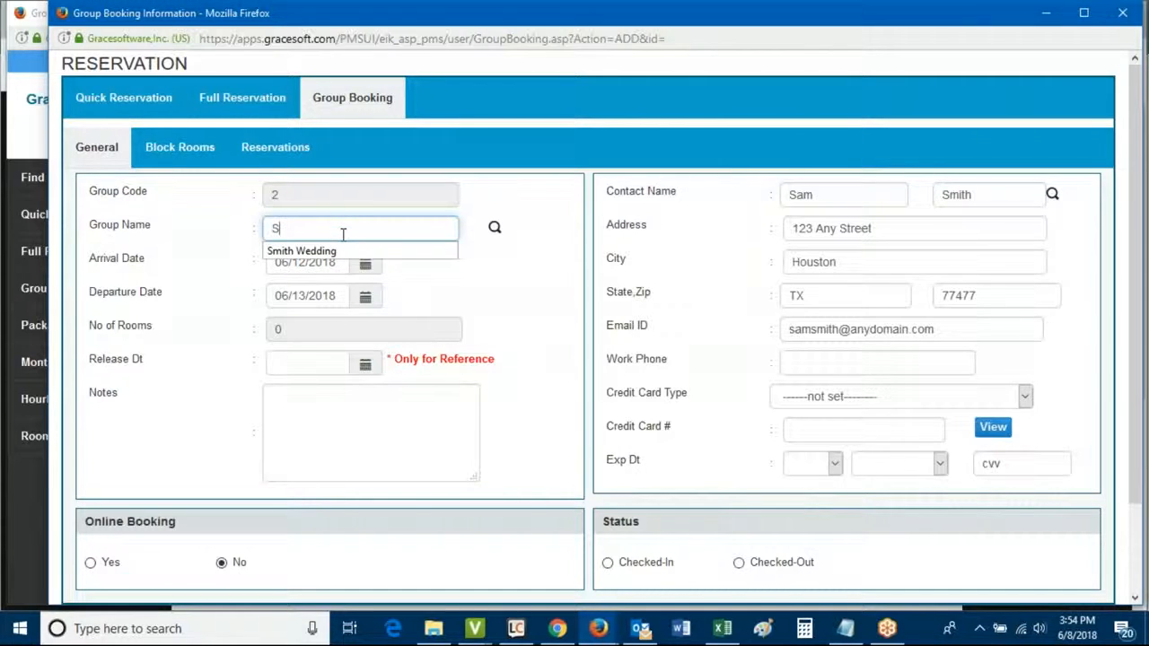
key("Down")
key("Tab")
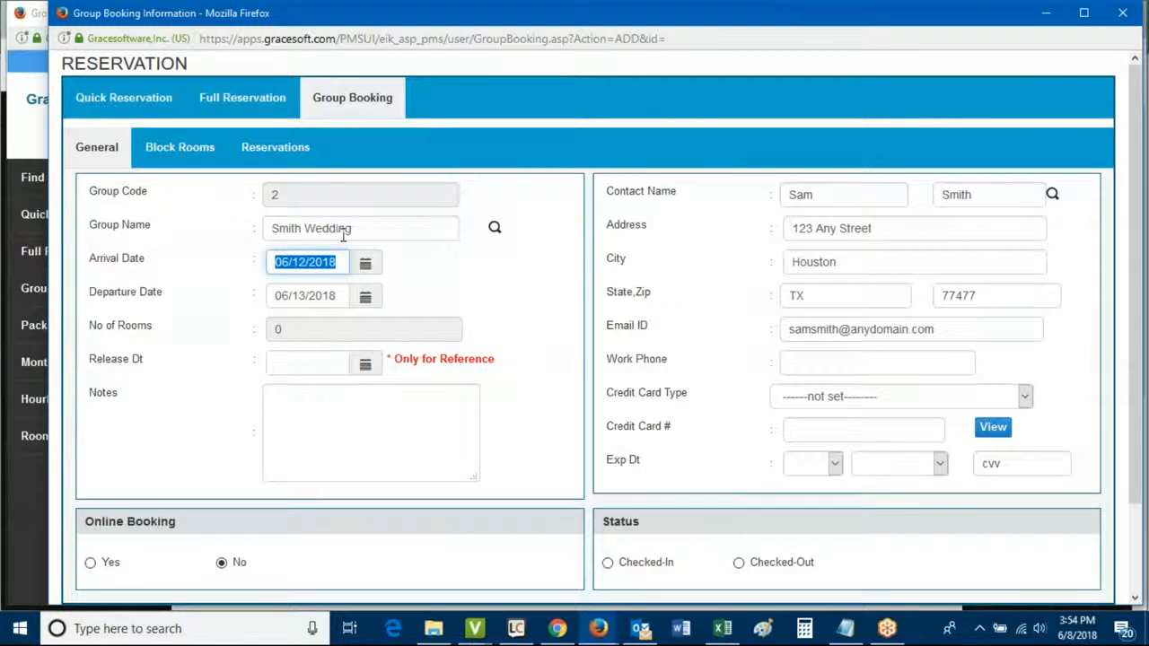
left_click(536, 308)
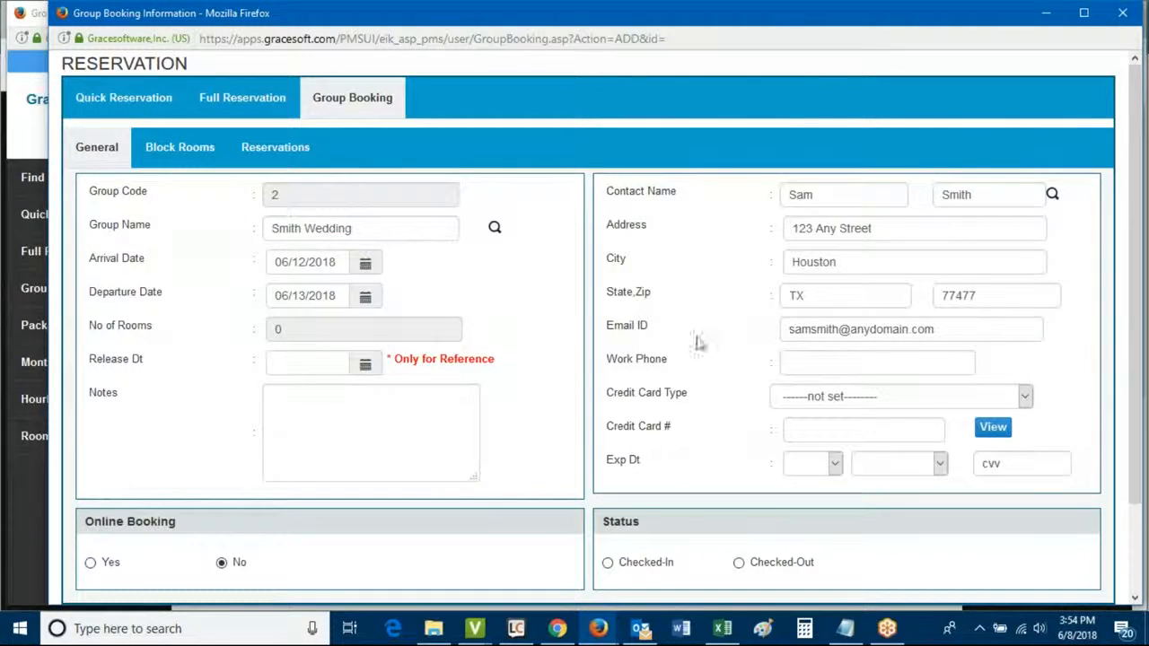
Set the credit card type to Cash Payment and allow online booking for the group
left_click(815, 397)
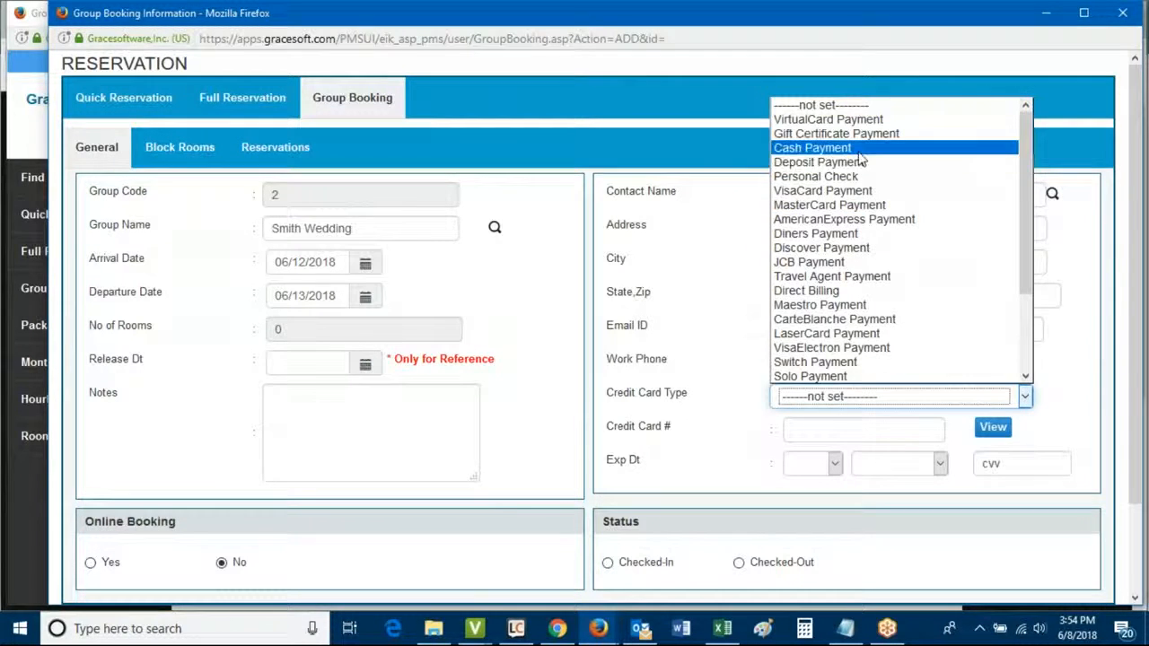
left_click(817, 147)
scroll(691, 337, "down", 1)
scroll(684, 341, "down", 1)
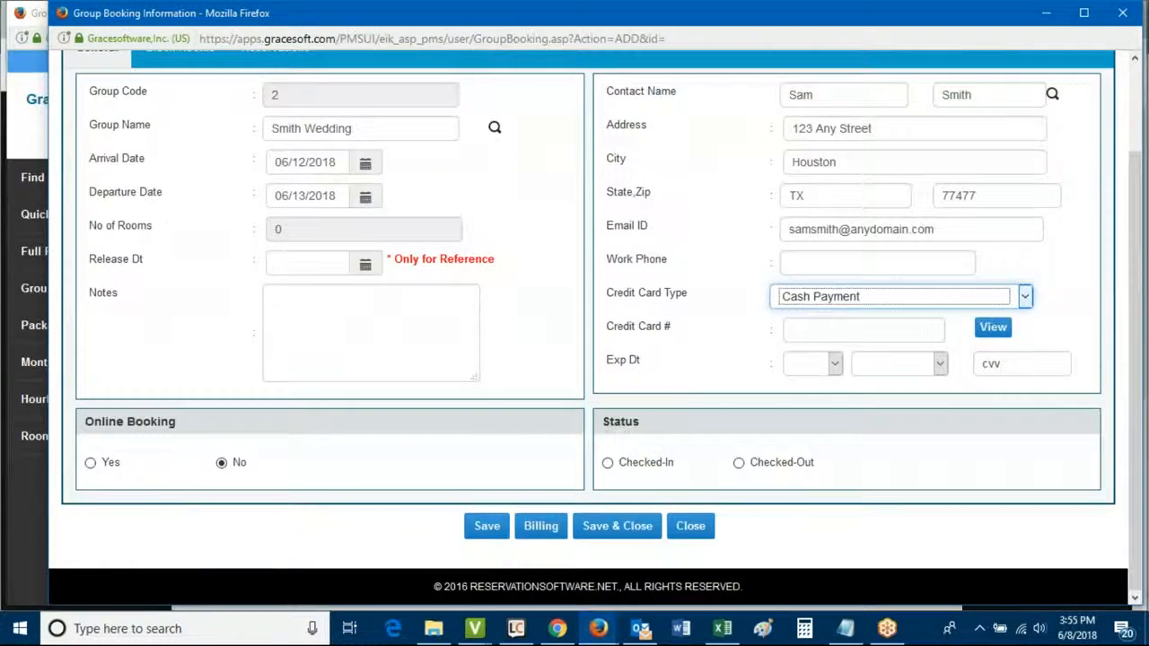
left_click(91, 464)
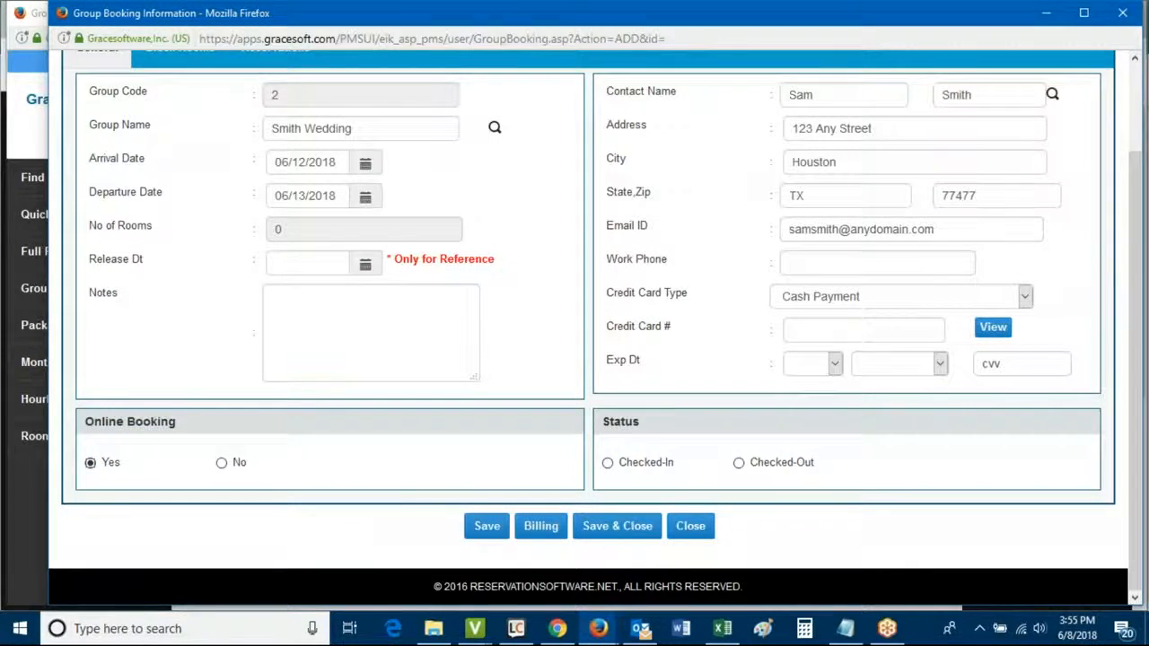
Save the group booking's general information without closing the booking
scroll(509, 467, "up", 3)
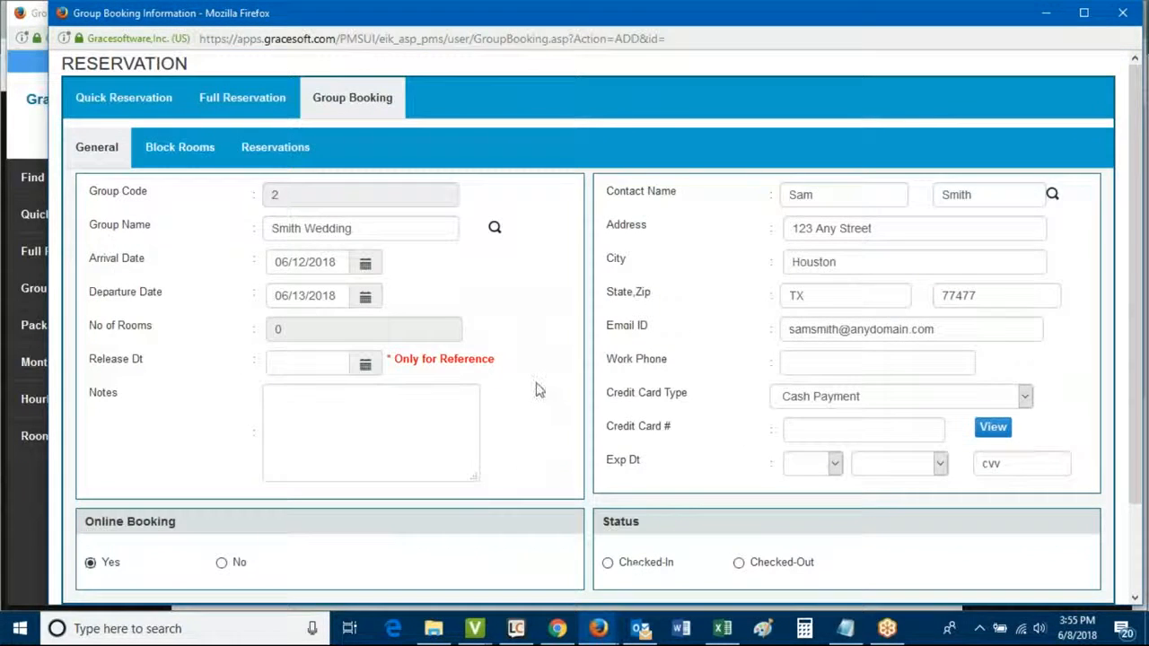
scroll(546, 380, "down", 1)
scroll(469, 500, "down", 1)
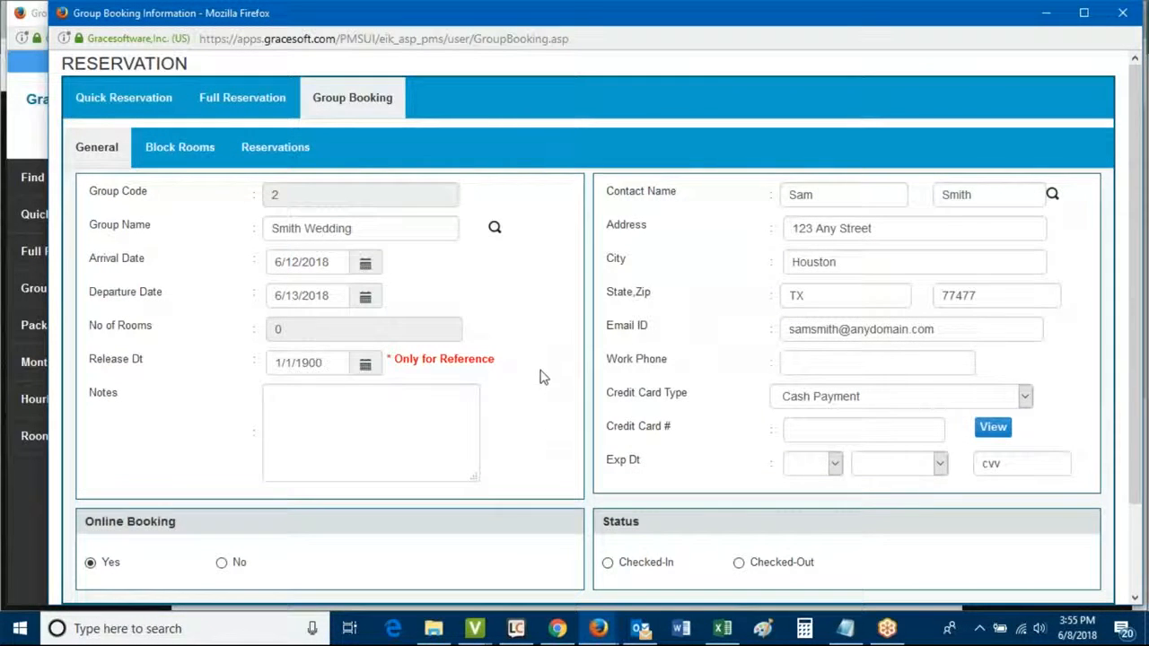
scroll(539, 368, "down", 2)
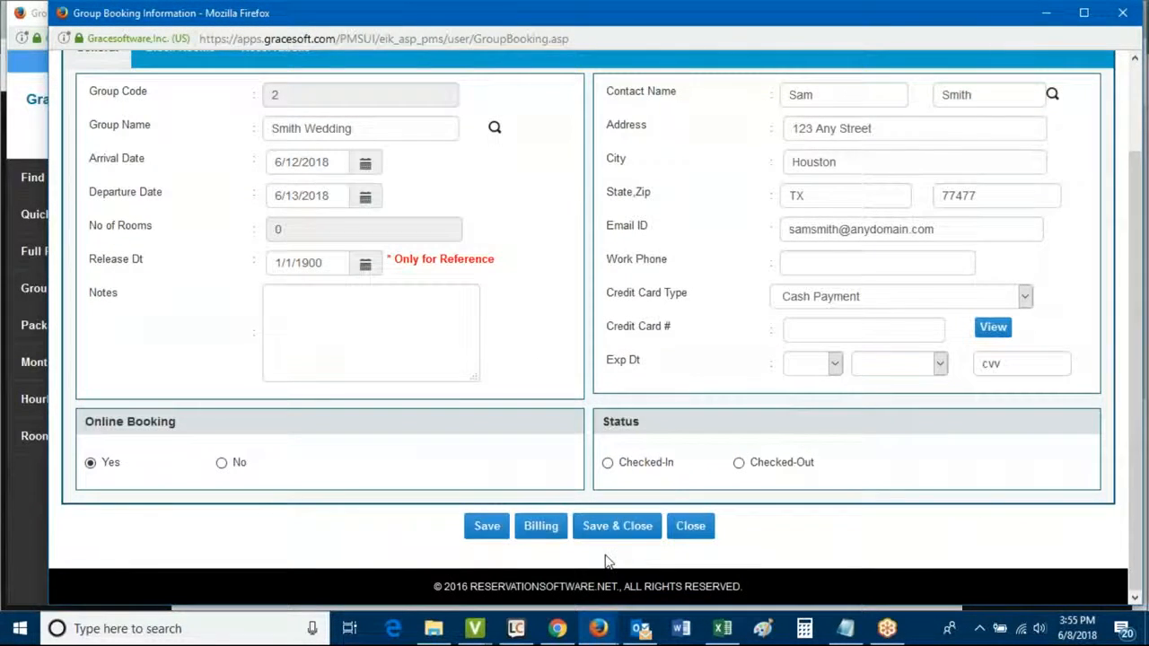
scroll(518, 379, "up", 2)
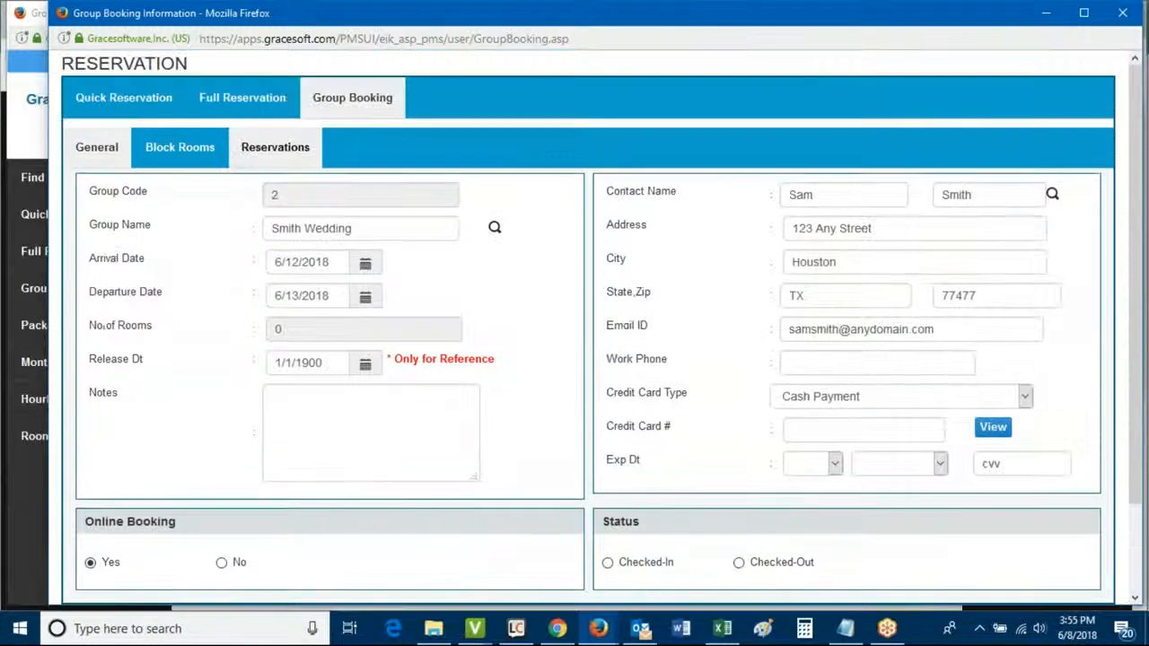
Open the room blocking page of the saved group booking
left_click(166, 148)
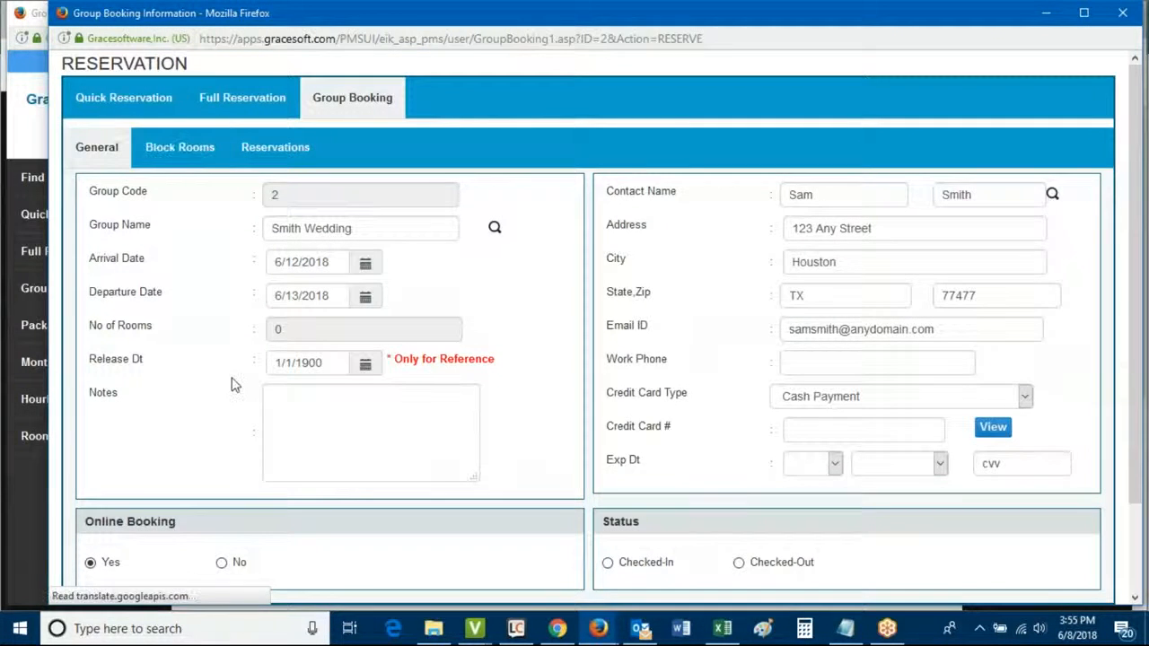
left_click(180, 148)
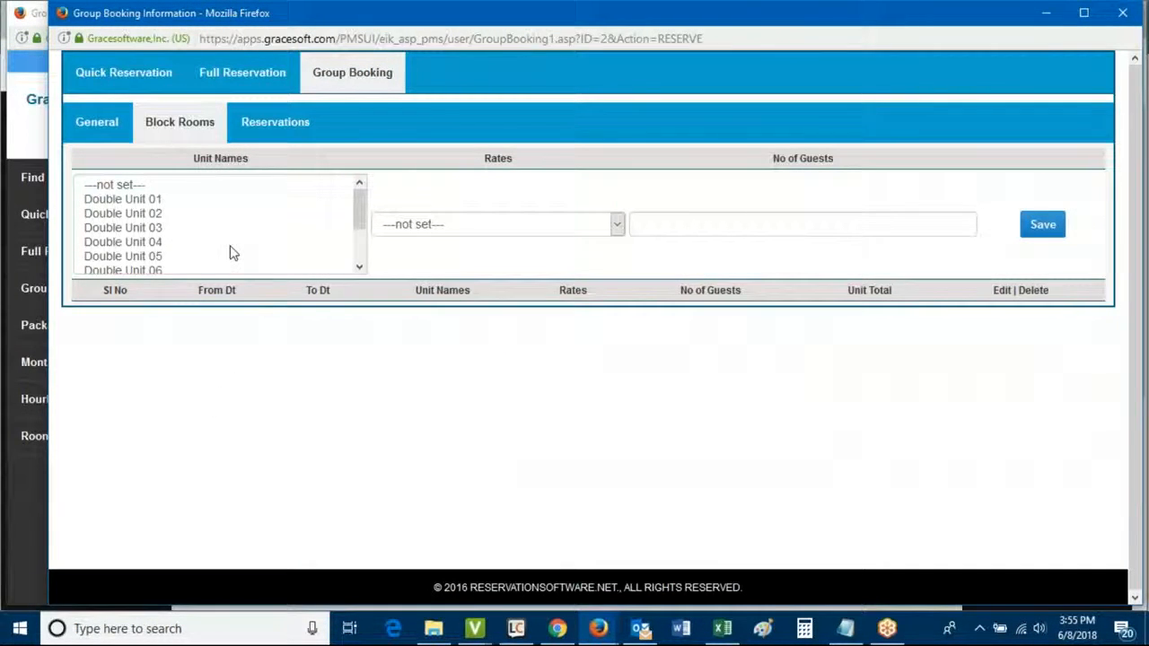
mouse_move(358, 206)
left_mouse_down()
mouse_move(358, 246)
mouse_move(364, 210)
left_mouse_up()
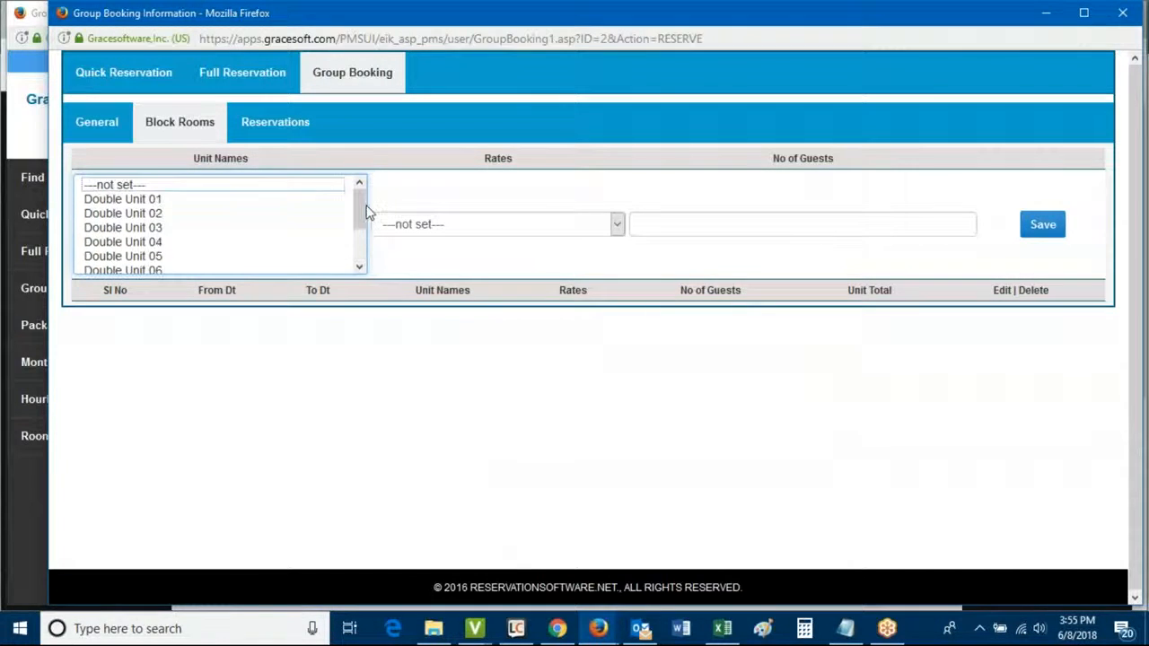
Select all units from Double Unit 01 through Double Unit 10 for the block
left_click(147, 205)
left_click_drag(359, 201, 358, 253)
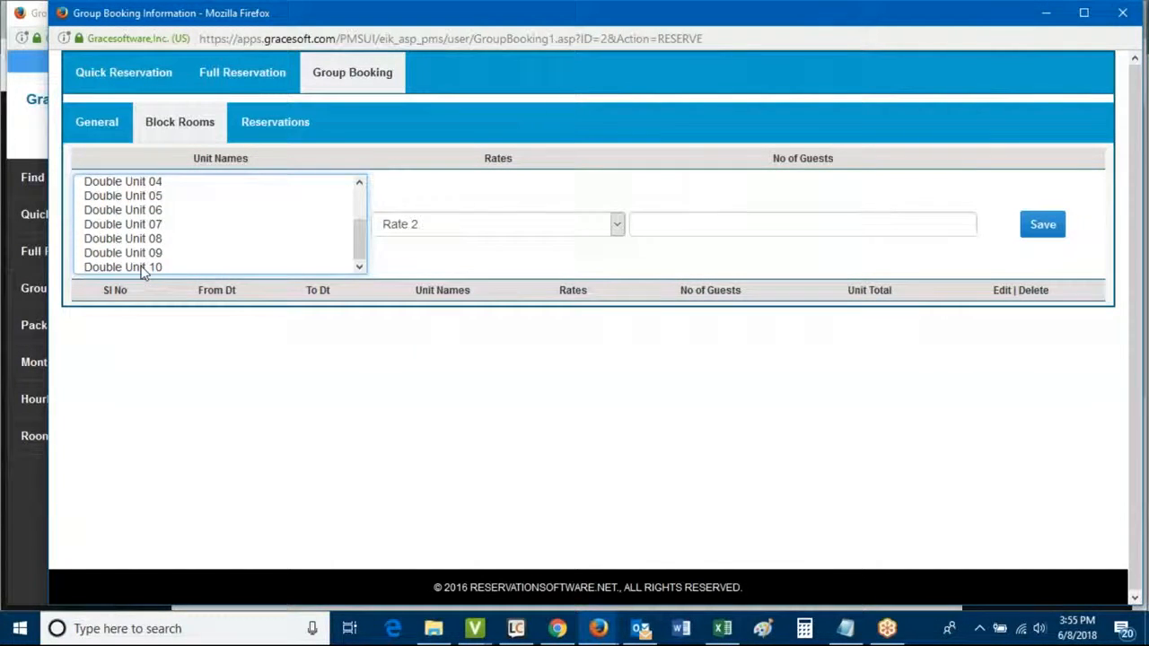
left_click(141, 268, "shift")
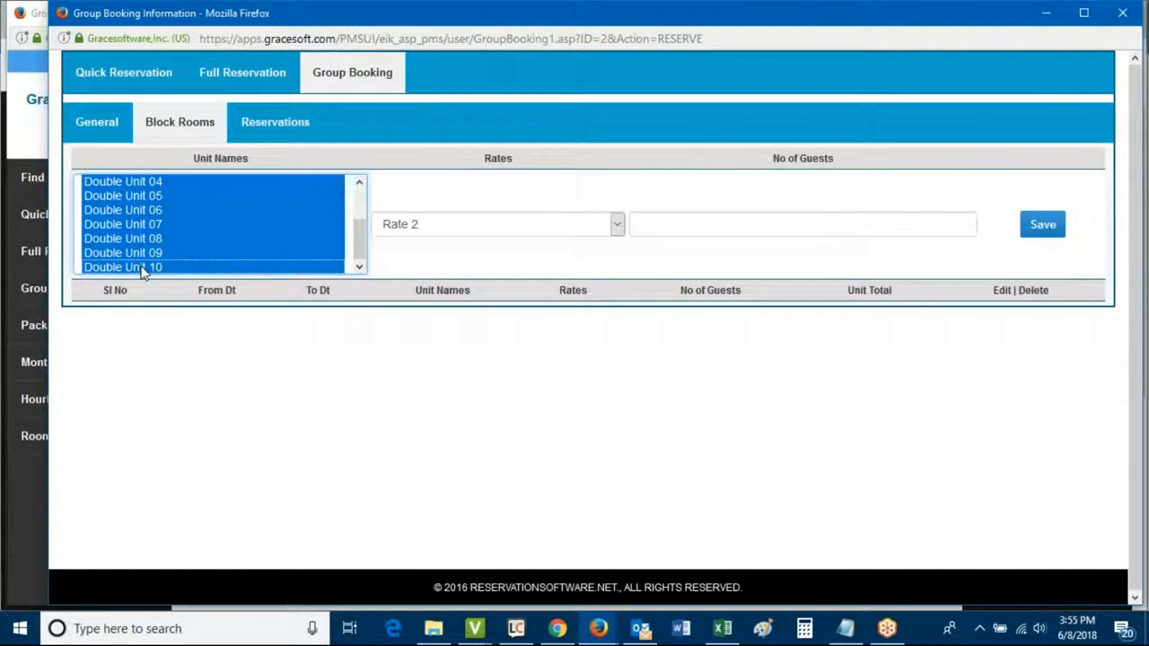
Replace the unit selection with only Double Unit 01, Double Unit 03, Double Unit 05 and Double Unit 08
scroll(209, 233, "up", 2)
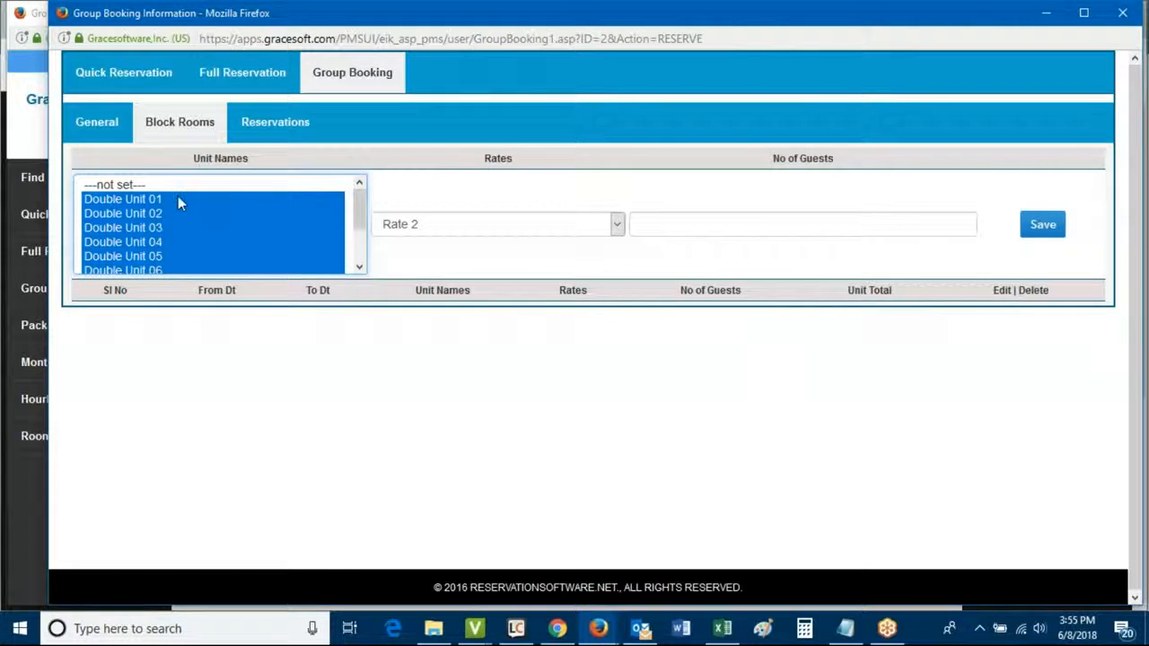
left_click(177, 197)
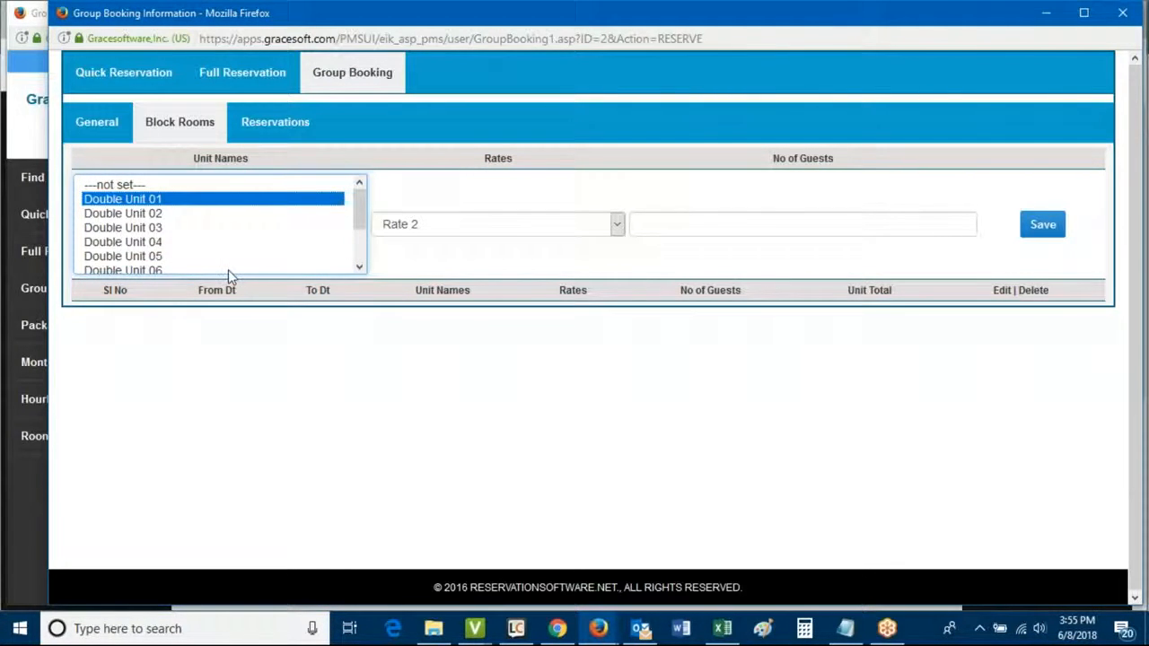
left_click(148, 230, "ctrl")
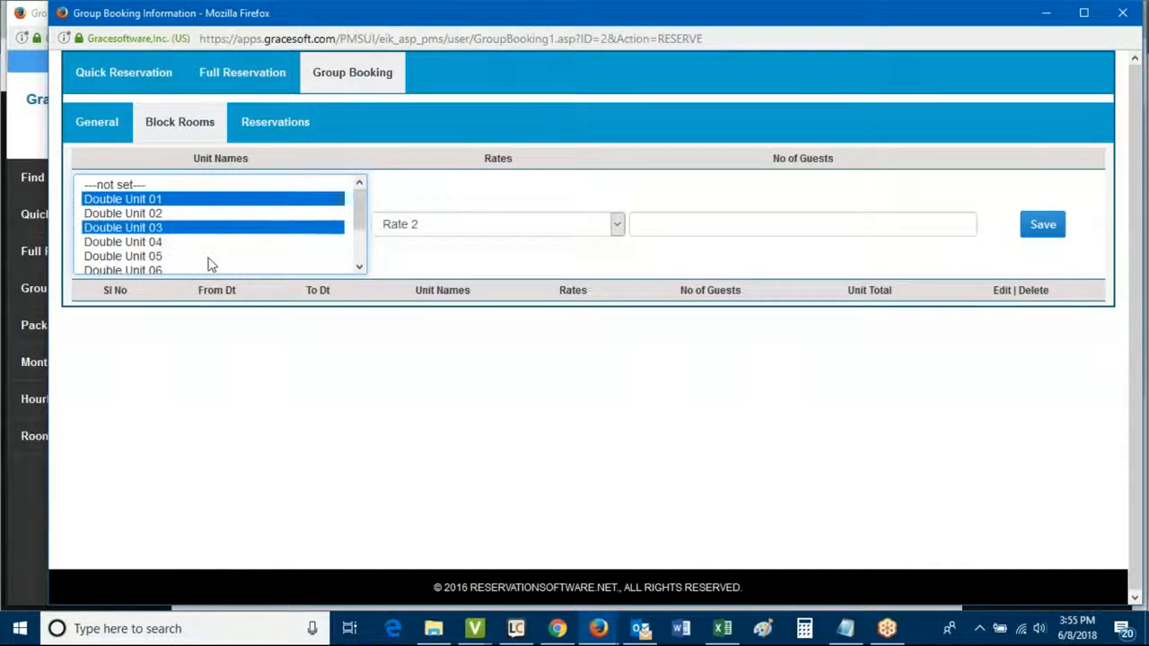
left_click(154, 259, "ctrl")
scroll(207, 228, "down", 2)
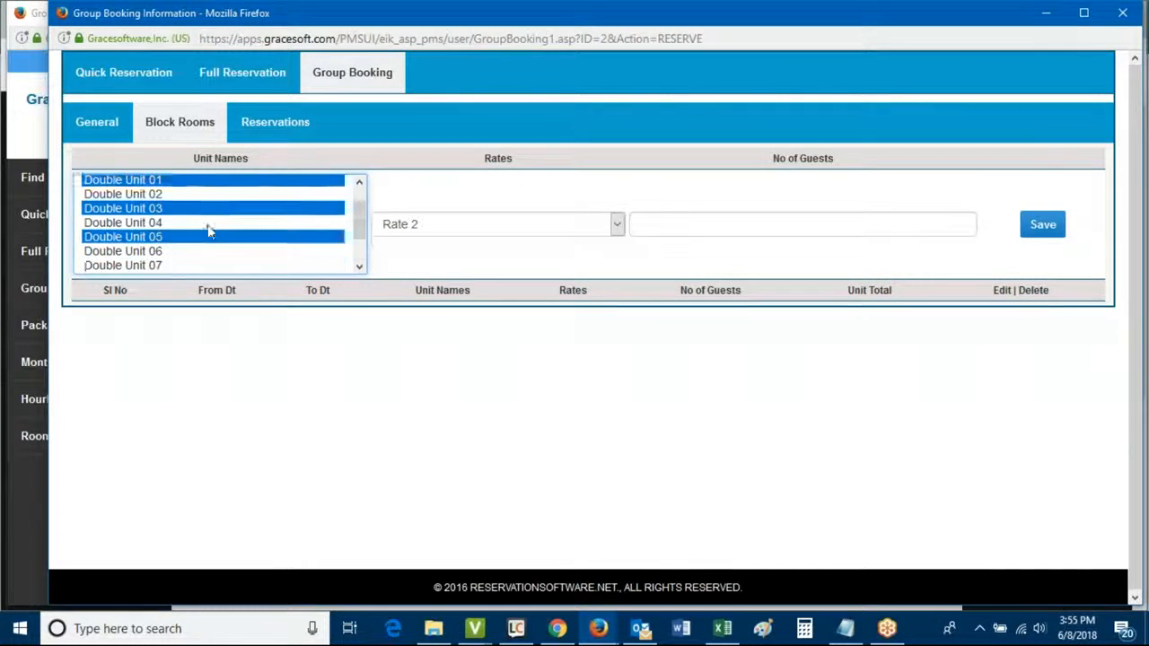
left_click(159, 239, "ctrl")
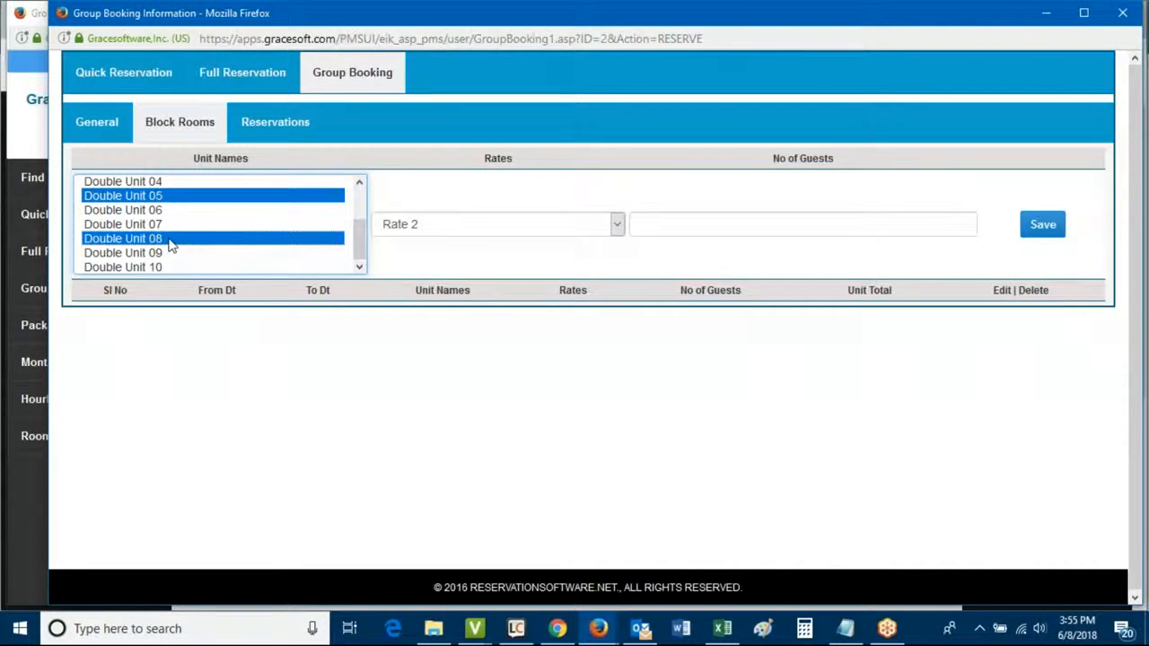
Save the room block at the Group Rate with 2 guests per unit, and close the group booking
left_click(431, 233)
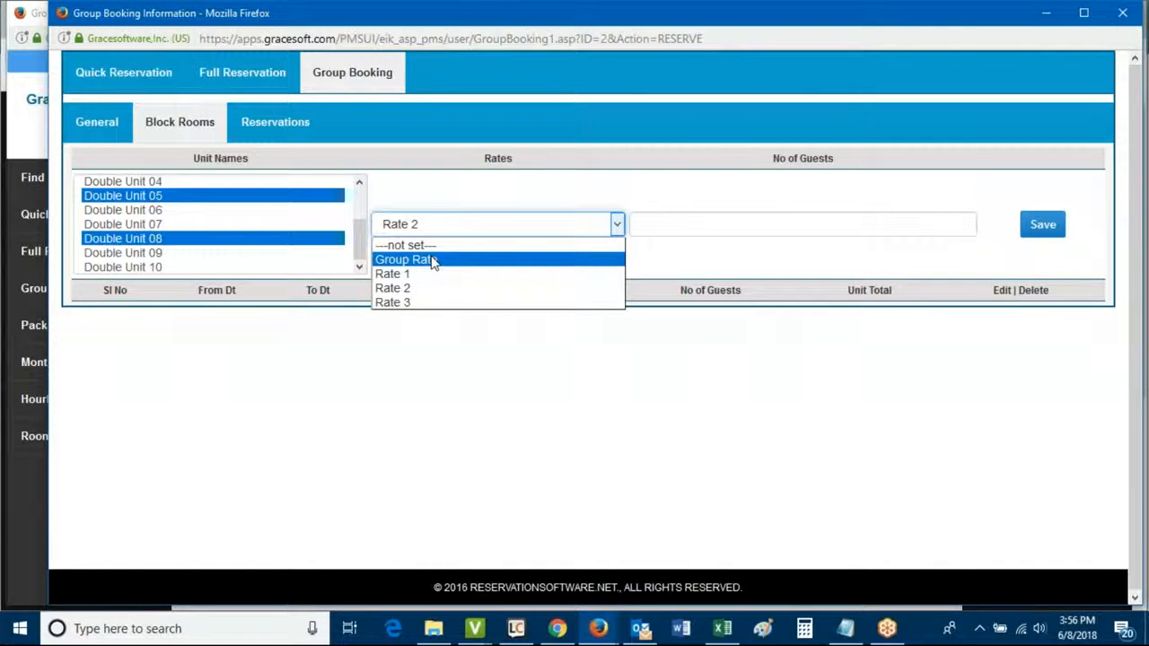
left_click(430, 260)
left_click(659, 226)
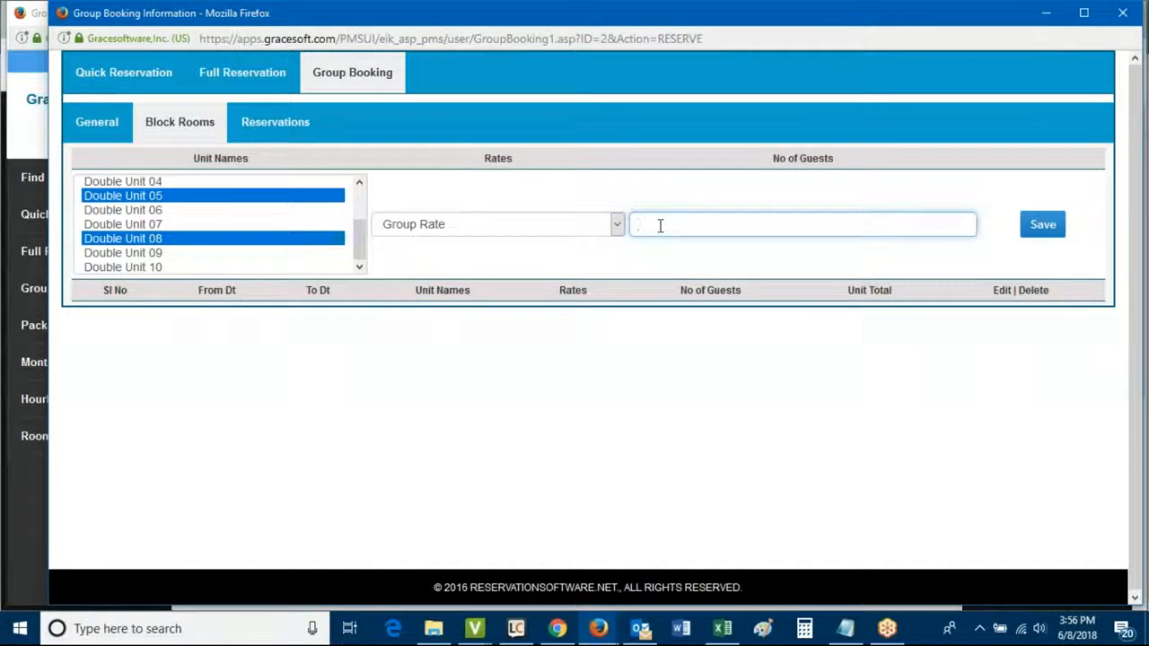
type("2")
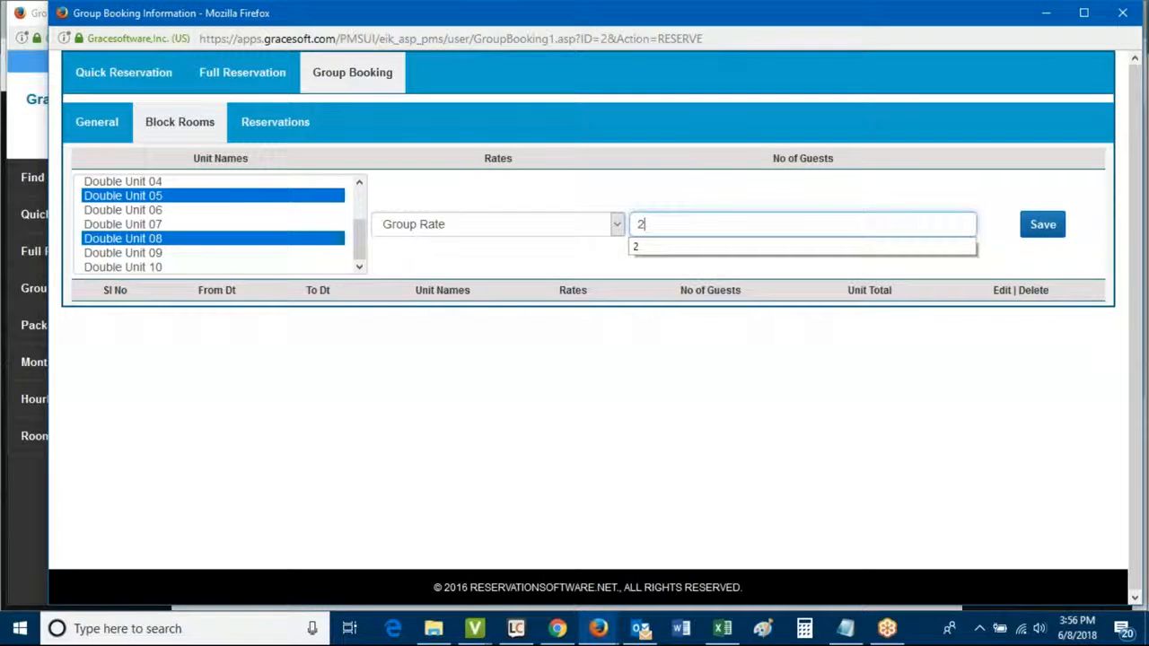
left_click(1044, 225)
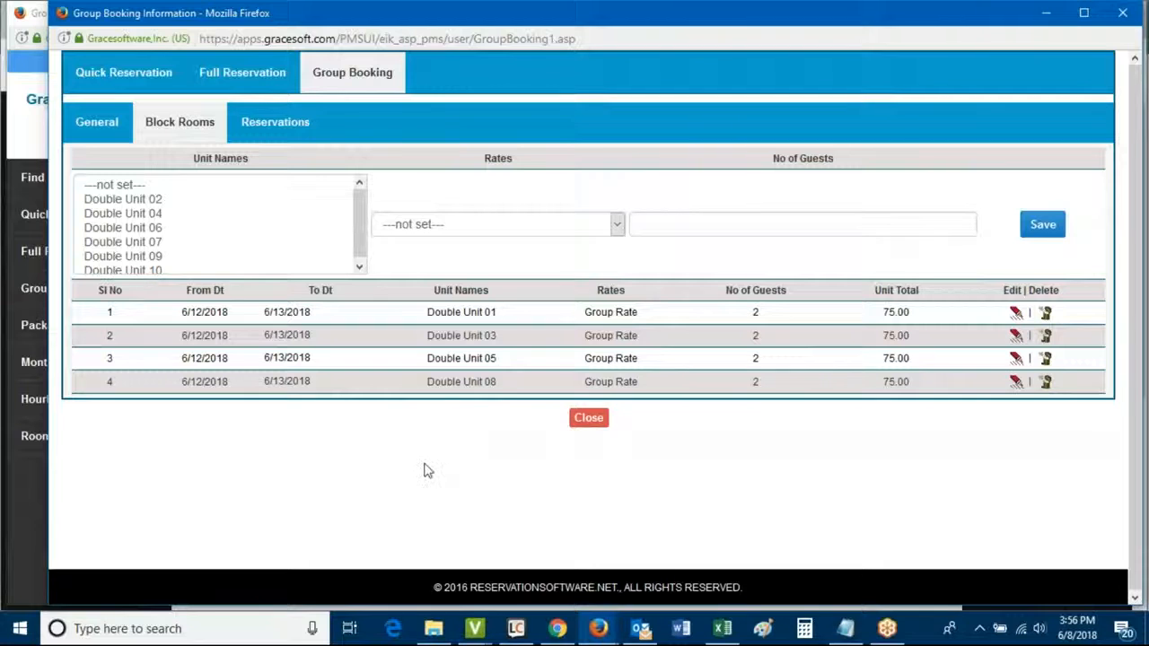
left_click(585, 422)
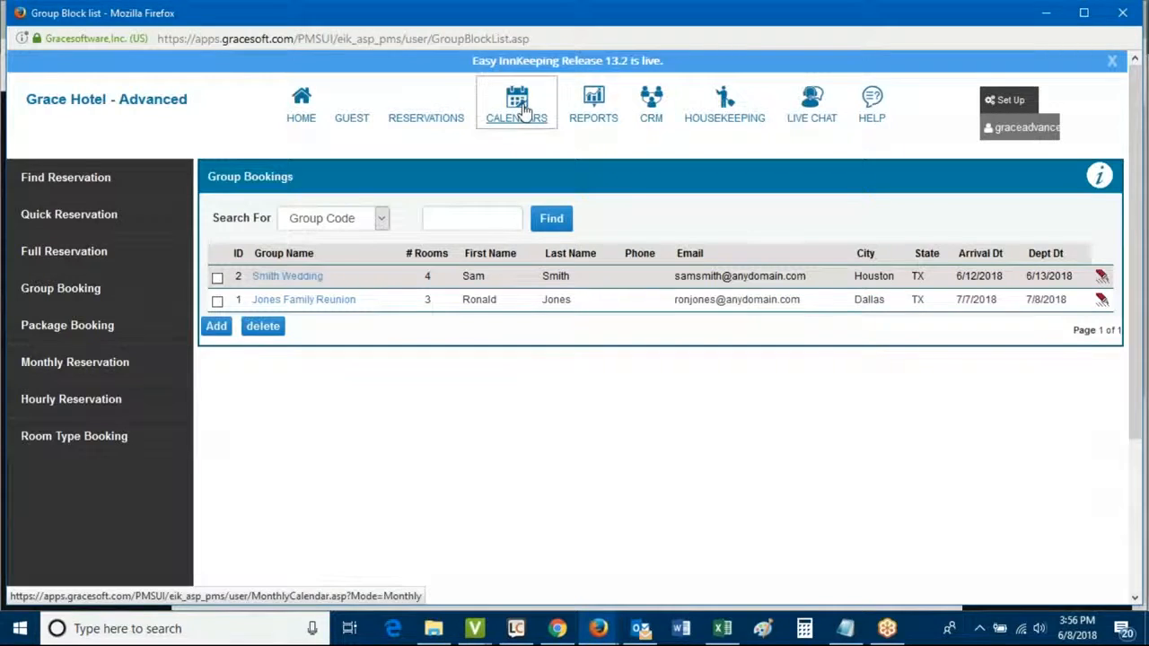
Open the wedding block on Double Unit 01 for June 12 from the calendar and start a new reservation within the group
left_click(524, 109)
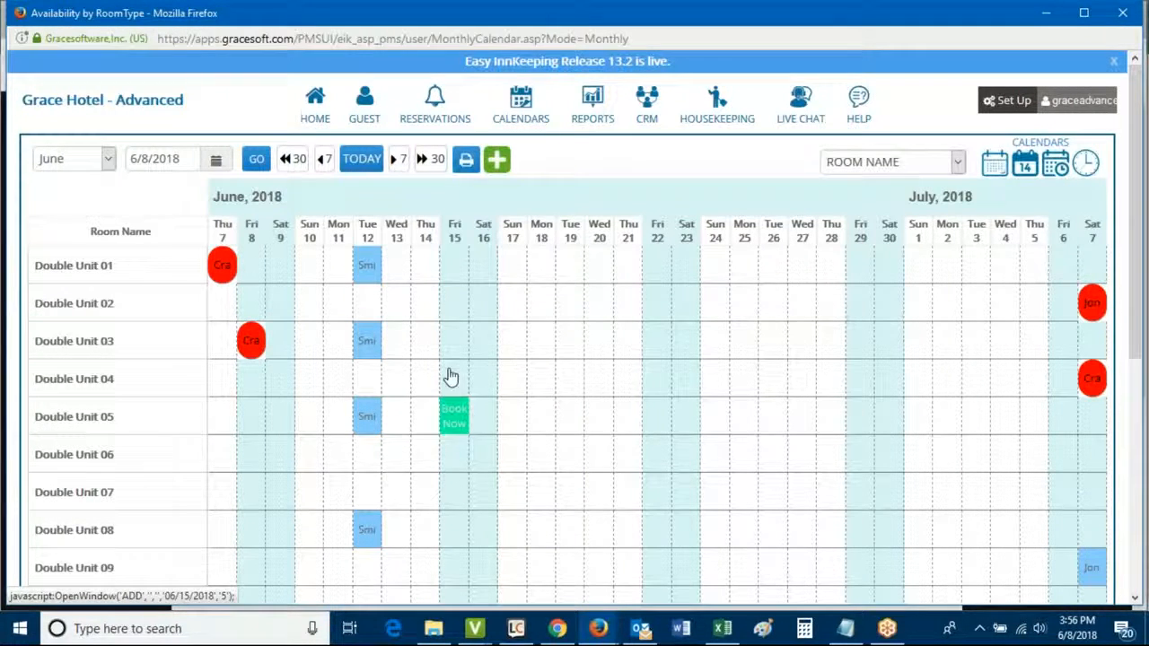
left_click(368, 262)
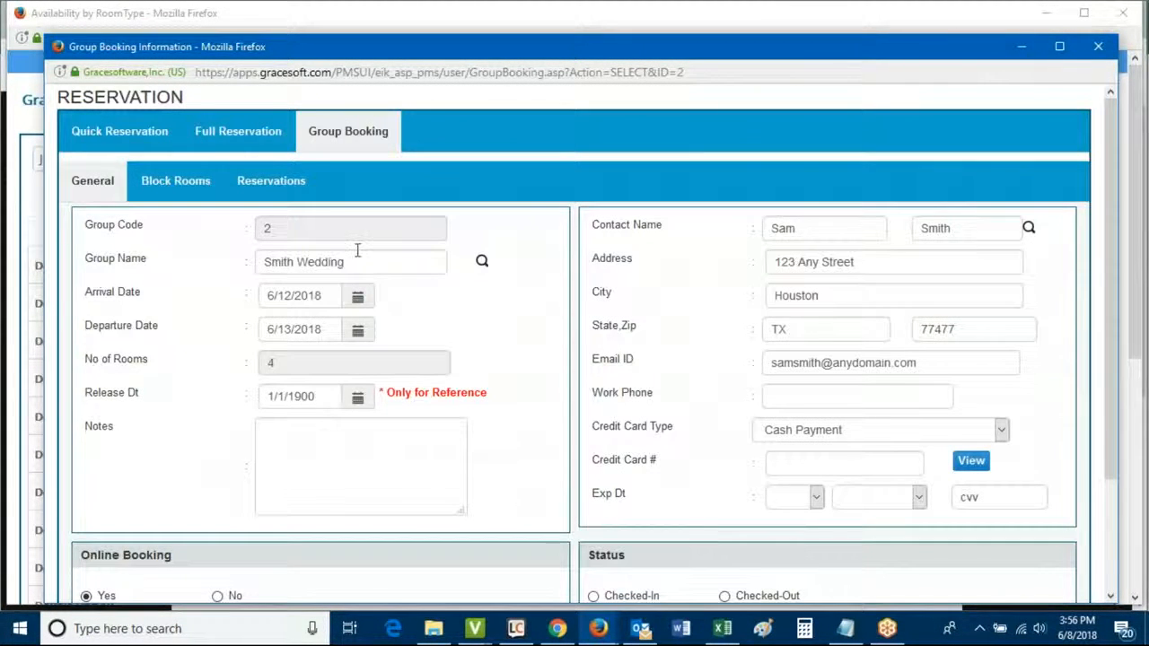
left_click(260, 183)
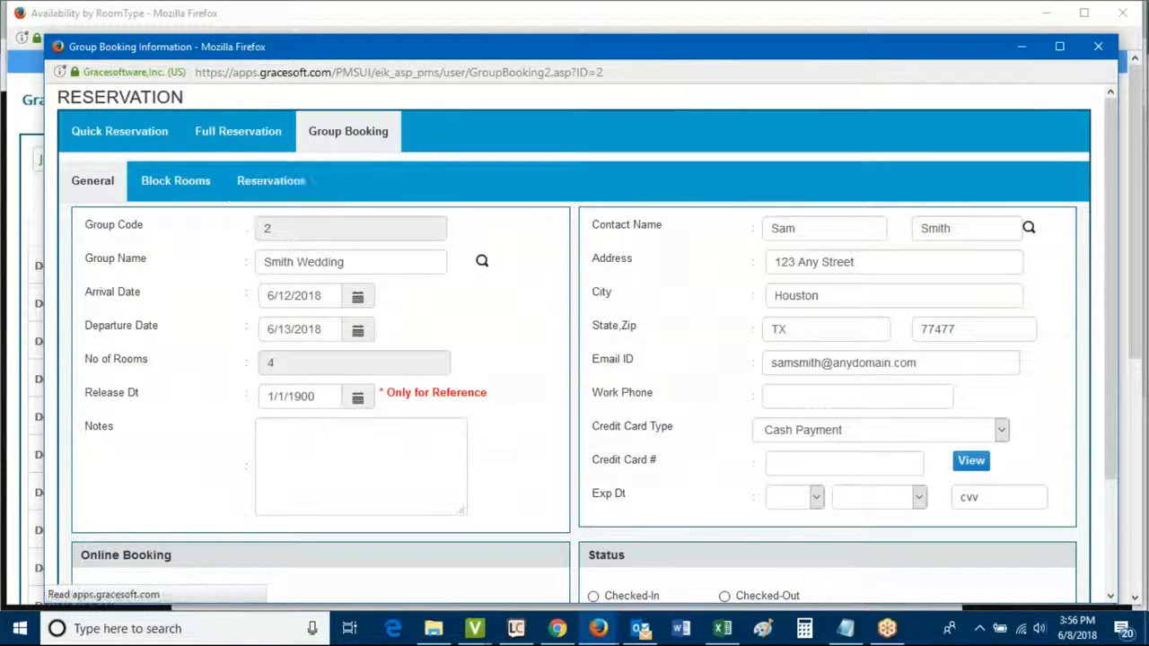
left_click(284, 176)
left_click(546, 254)
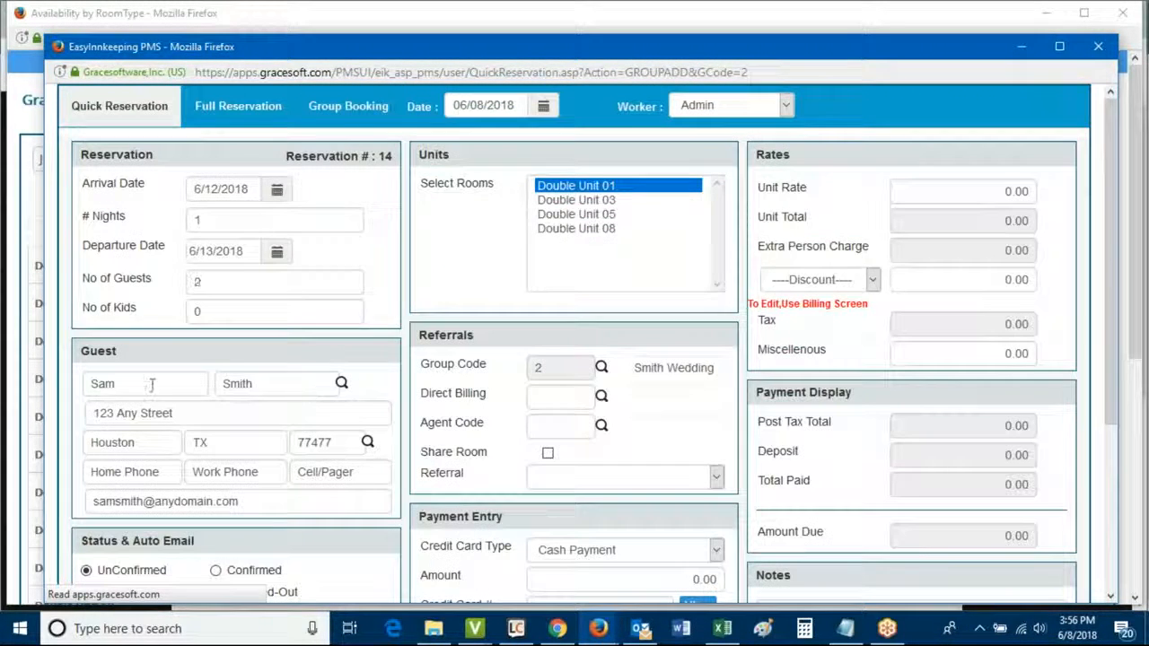
Keep the prefilled guest details, dismiss the existing guest list, and save and close the group reservation for Double Unit 01
key("Tab")
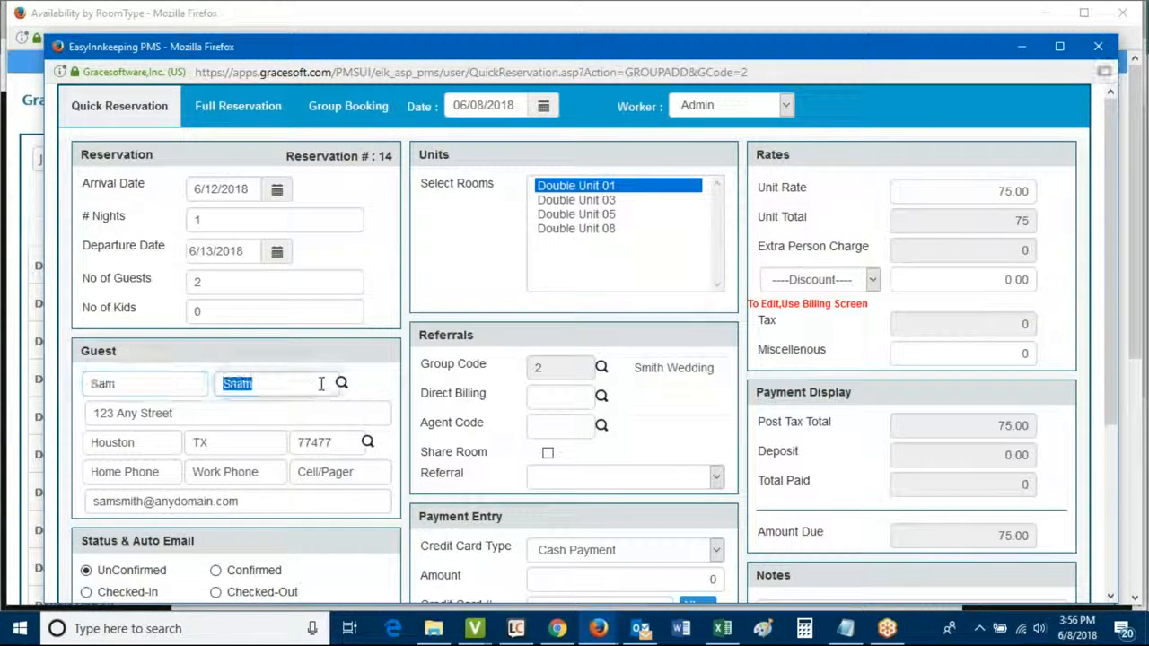
scroll(326, 339, "down", 3)
left_click(437, 579)
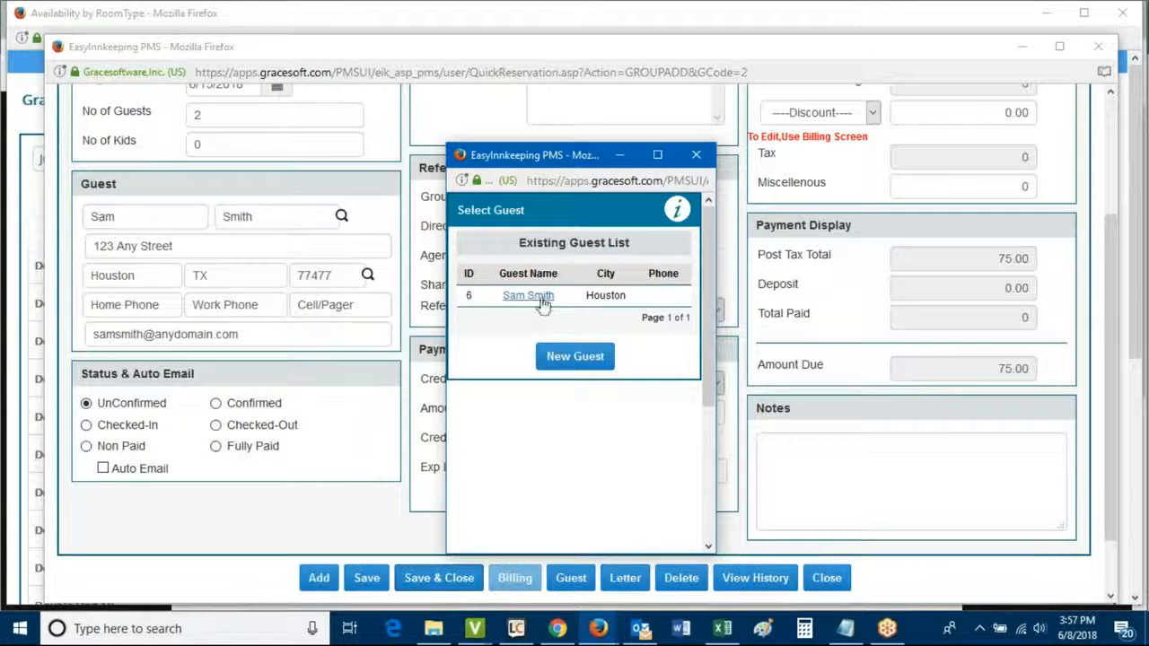
left_click(696, 155)
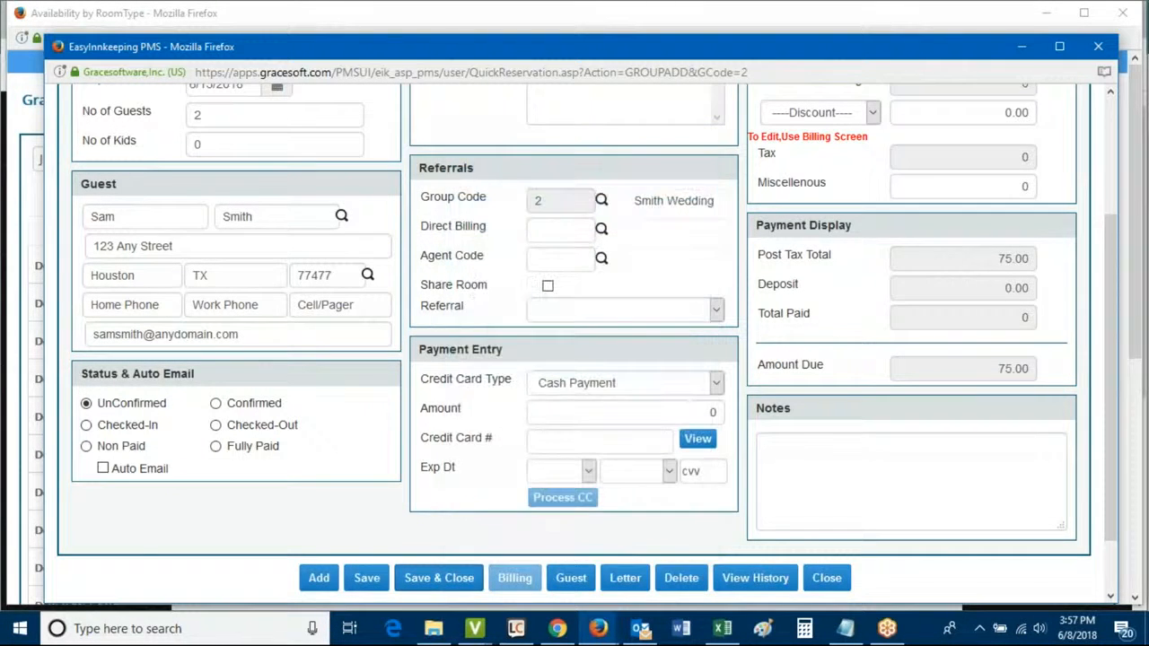
left_click(441, 580)
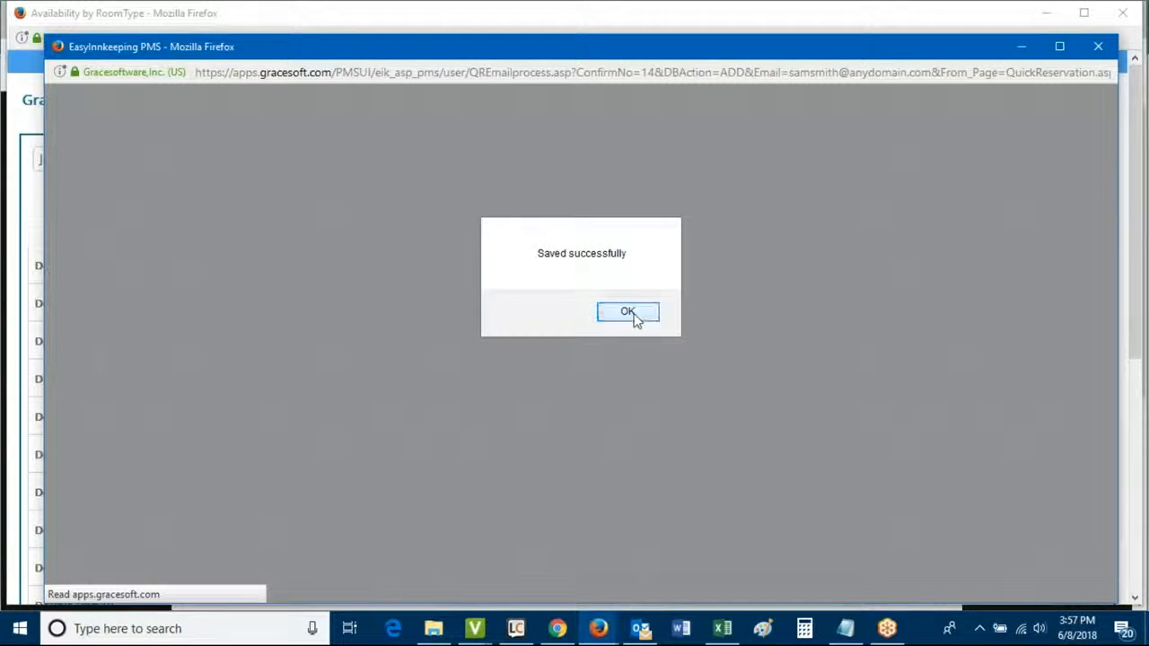
left_click(632, 315)
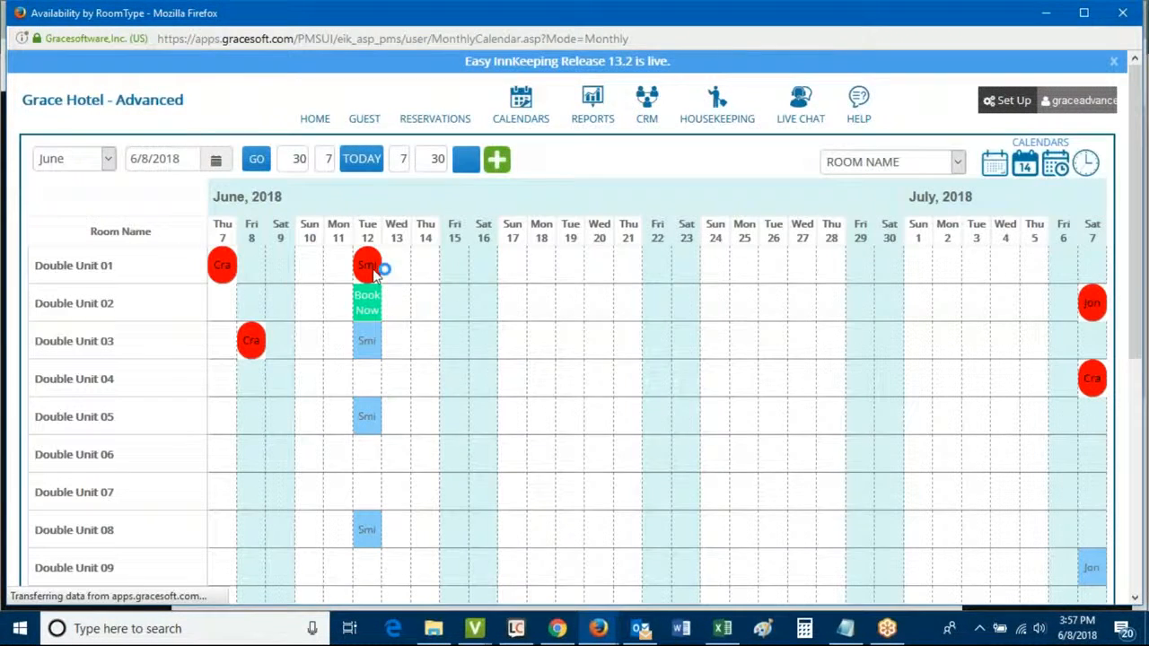
Switch to the browser window with the hotel's online reservation page and locate its address and group code option
mouse_move(367, 269)
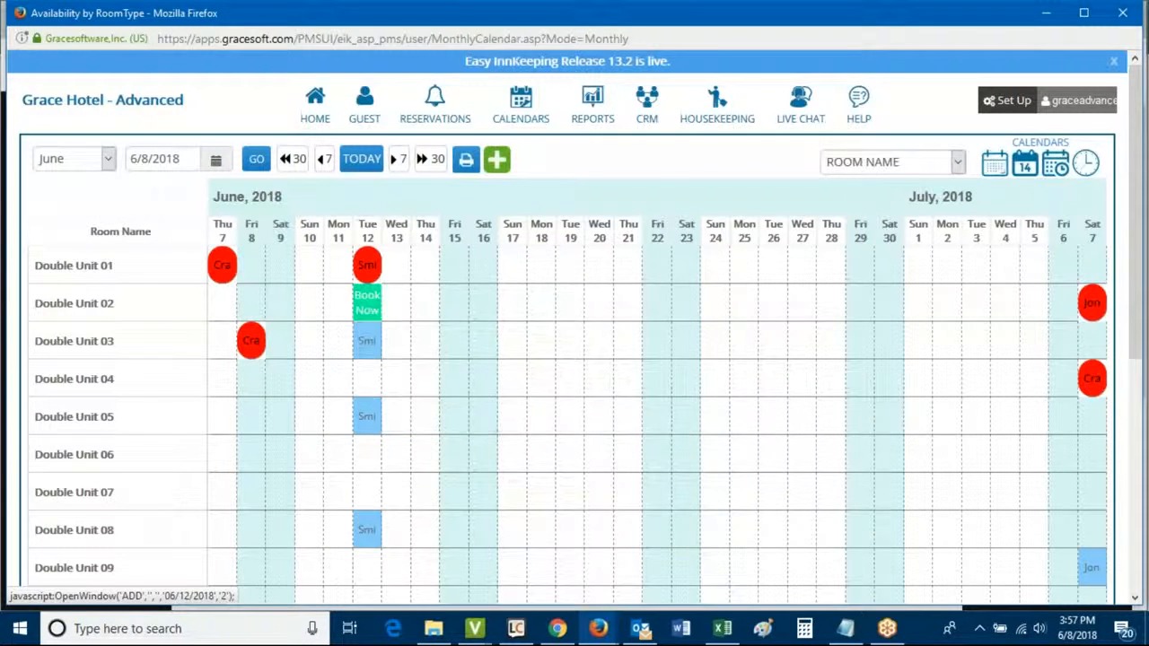
left_click(364, 334)
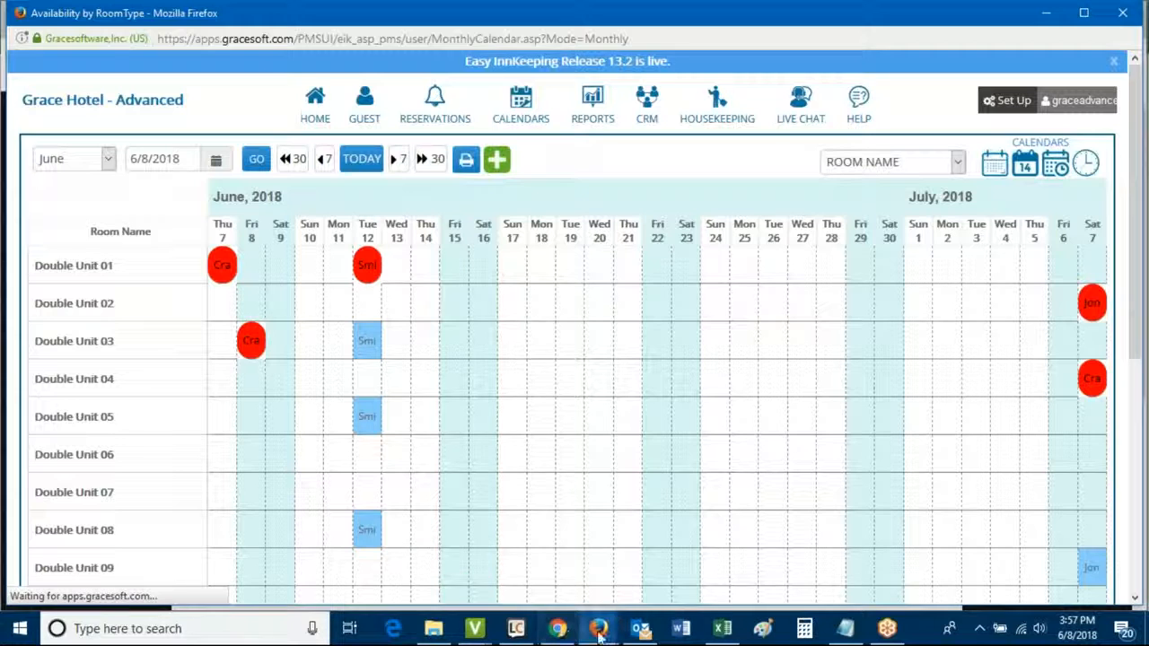
mouse_move(599, 633)
left_click(528, 596)
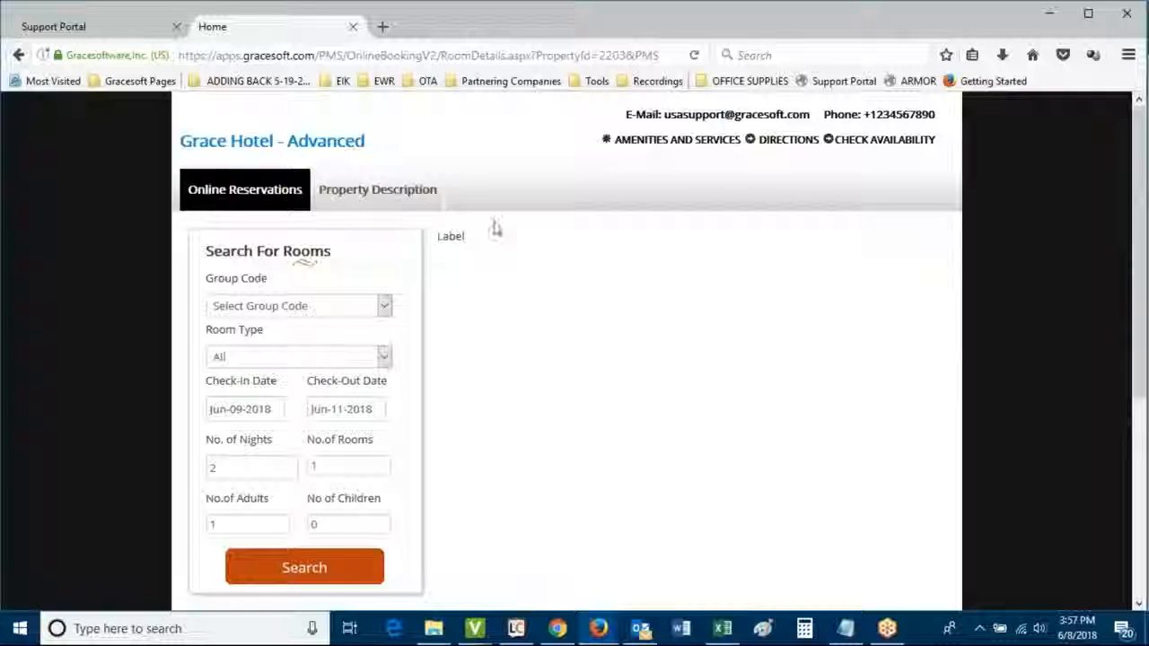
left_click(459, 49)
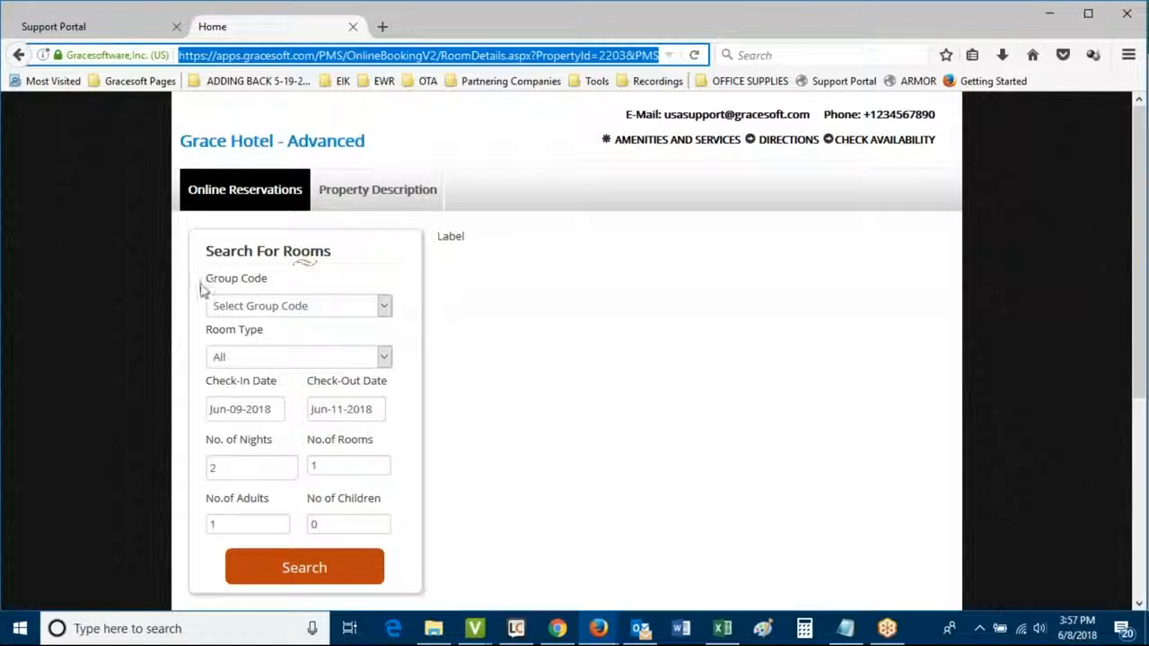
left_click_drag(203, 284, 265, 282)
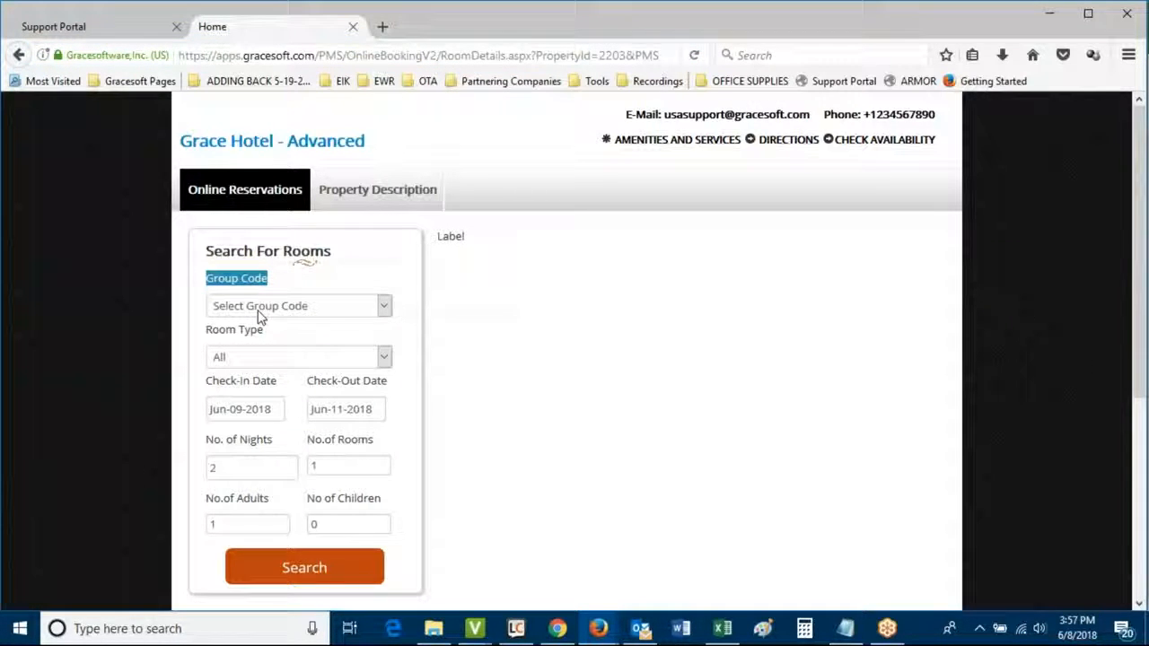
Search online for rooms under the wedding's group code 2 and proceed with Double Unit 03 as the selected room
left_click(259, 309)
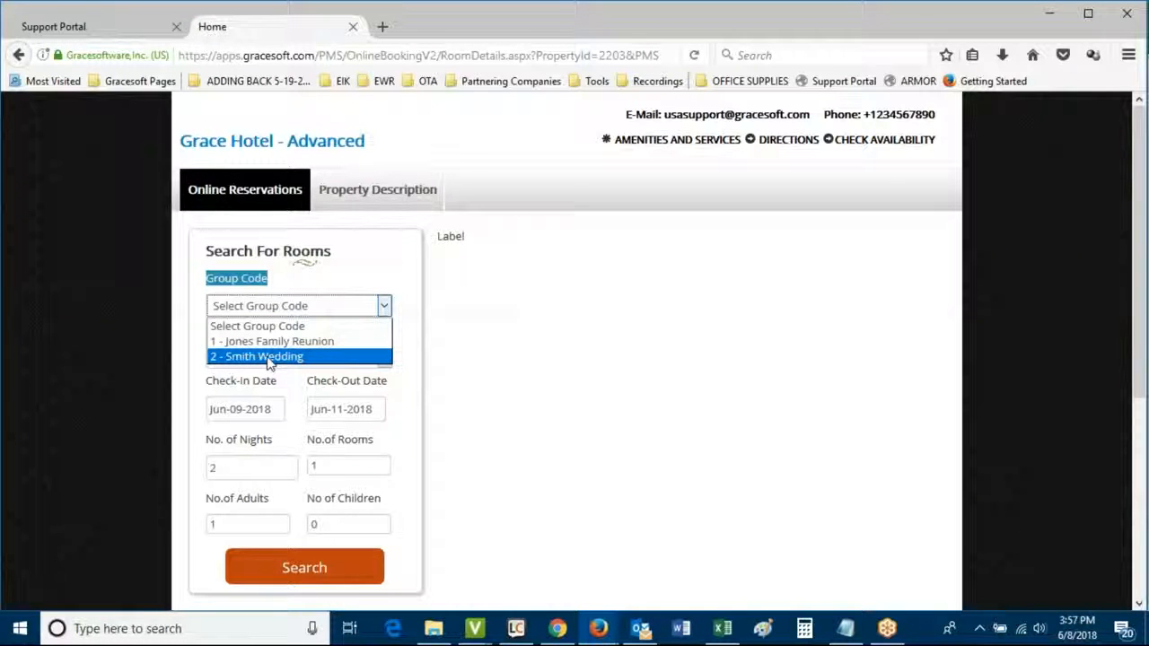
left_click(267, 359)
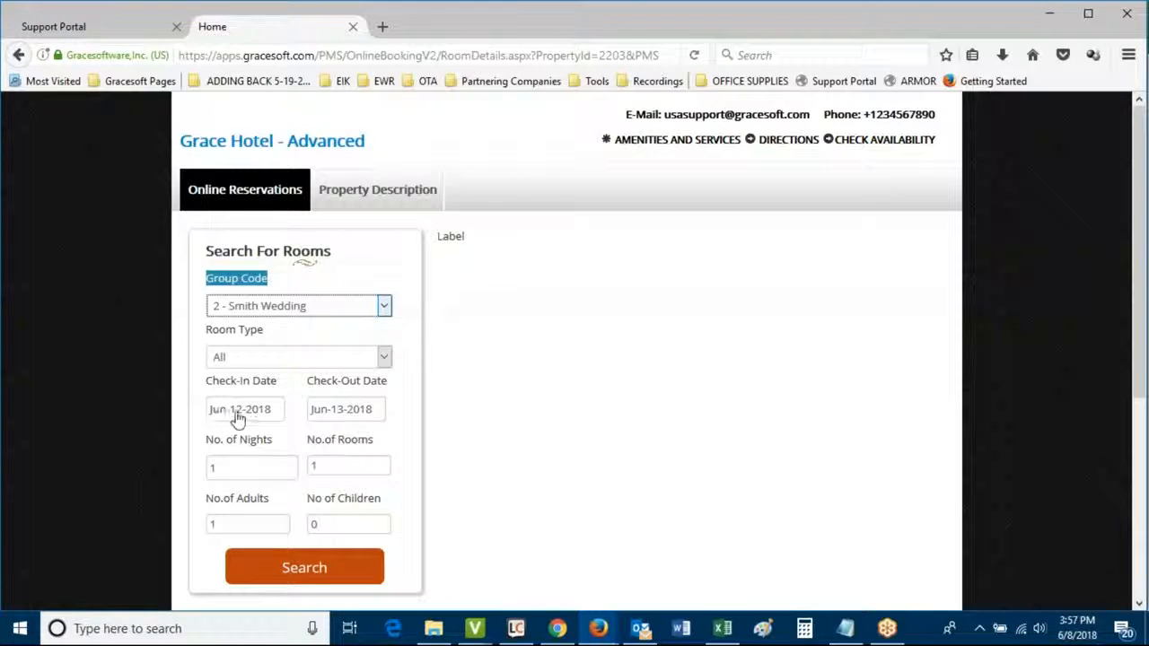
left_click(303, 567)
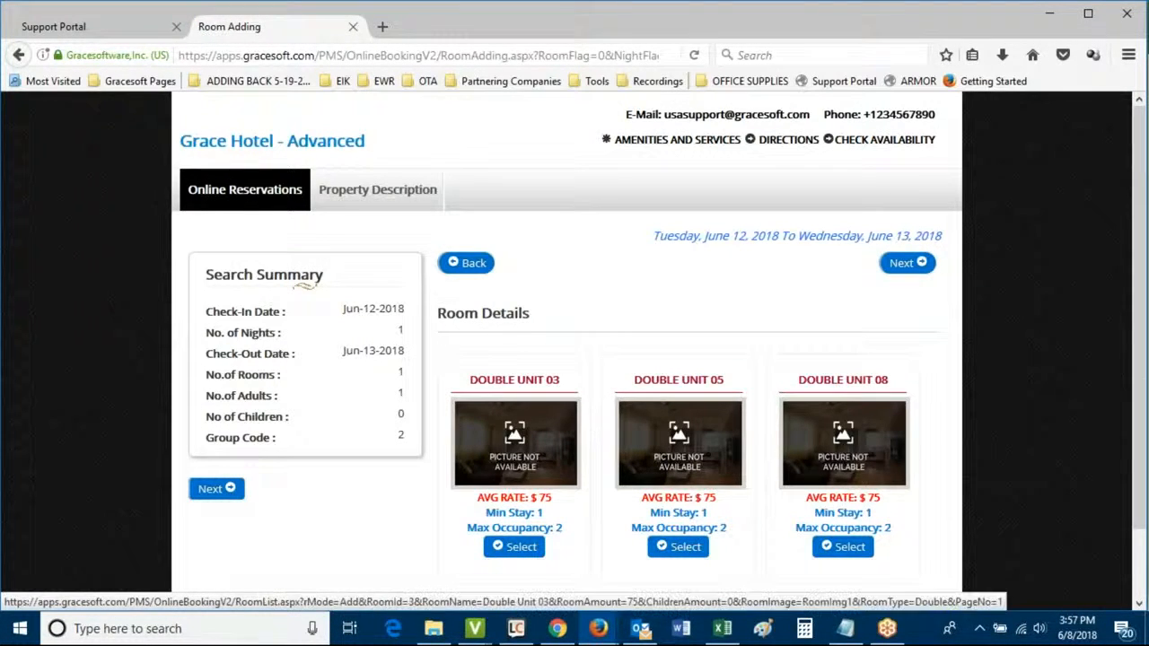
left_click(522, 548)
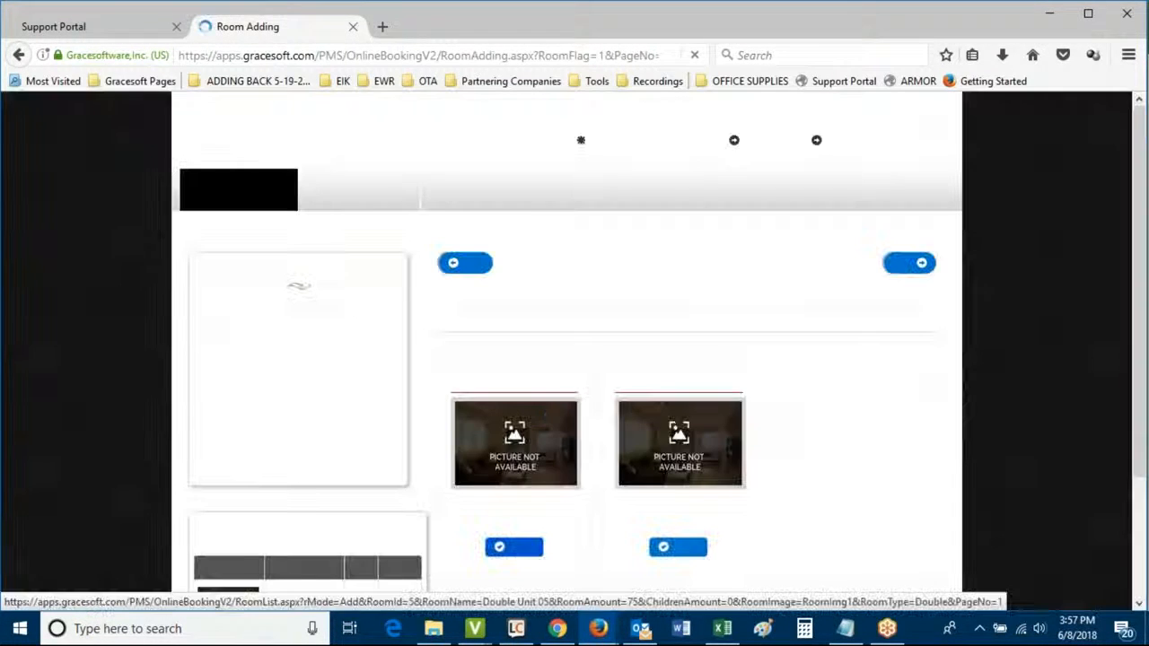
left_click(902, 262)
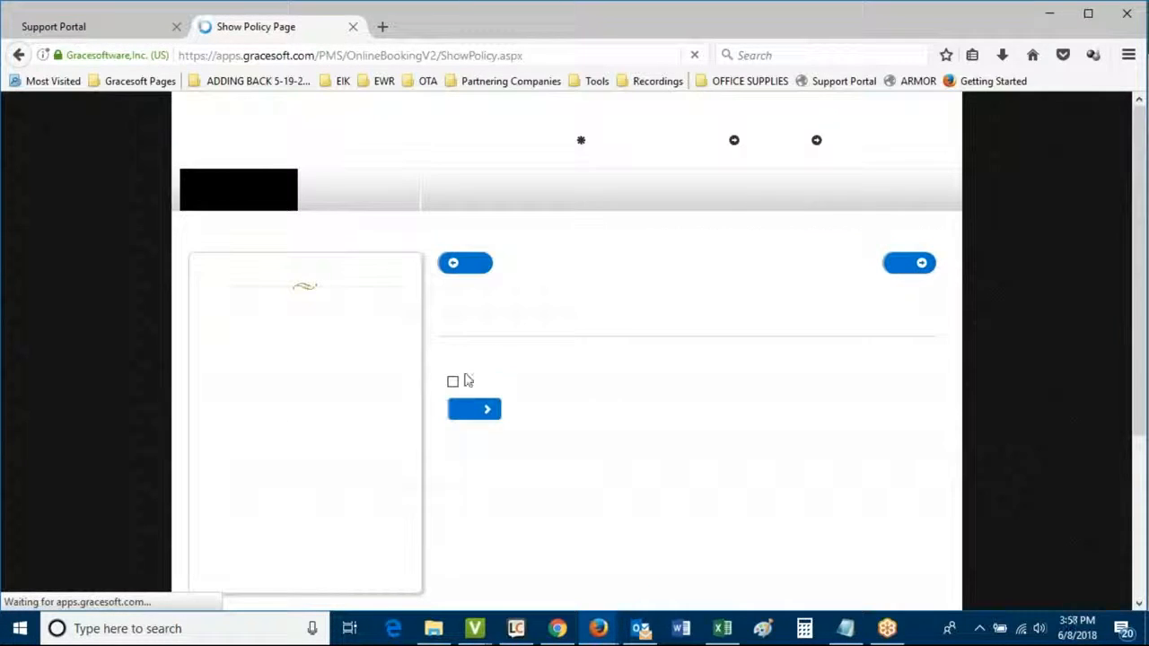
Review the room and reservation totals, then agree to the terms and conditions and continue to the guest registration
left_click_drag(199, 505, 300, 503)
left_click(317, 512)
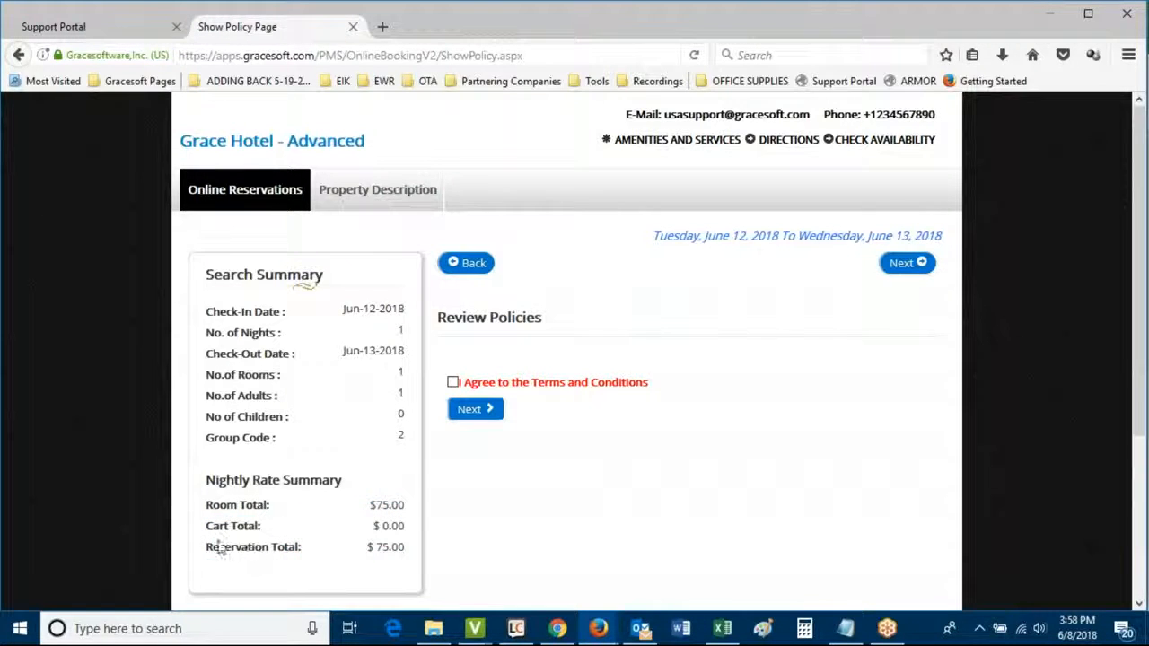
left_click_drag(208, 546, 281, 551)
left_click(291, 563)
left_click(453, 382)
left_click(472, 409)
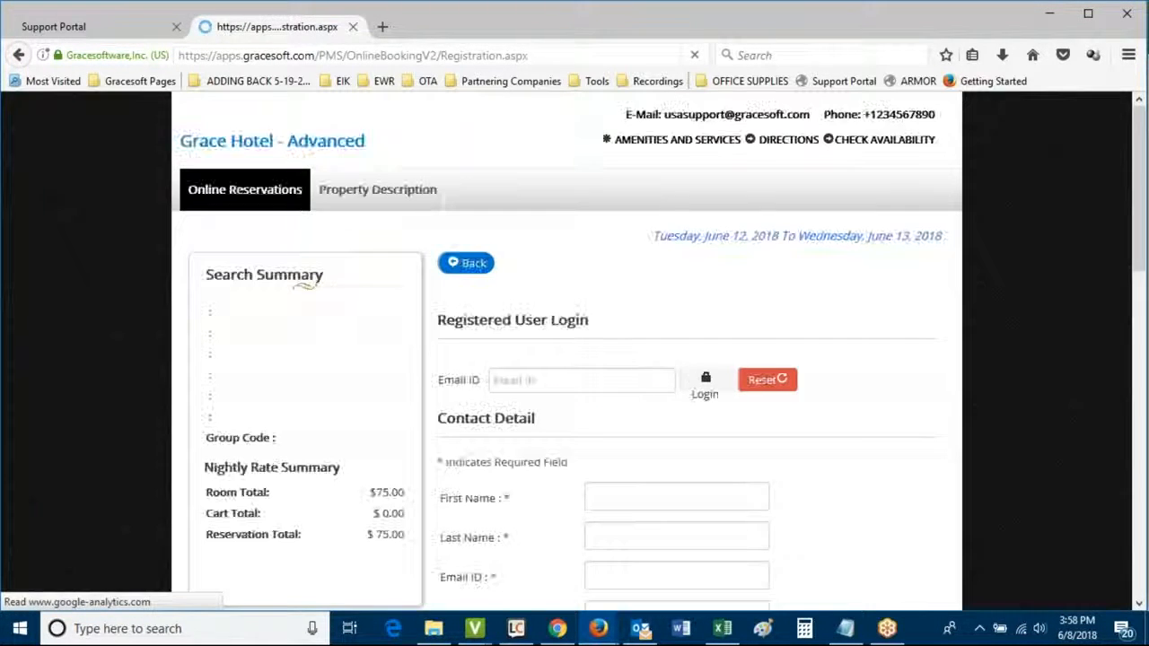
Log in with the registered guest's email to load the saved contact details, and review the filled-in contact form
left_click(555, 384)
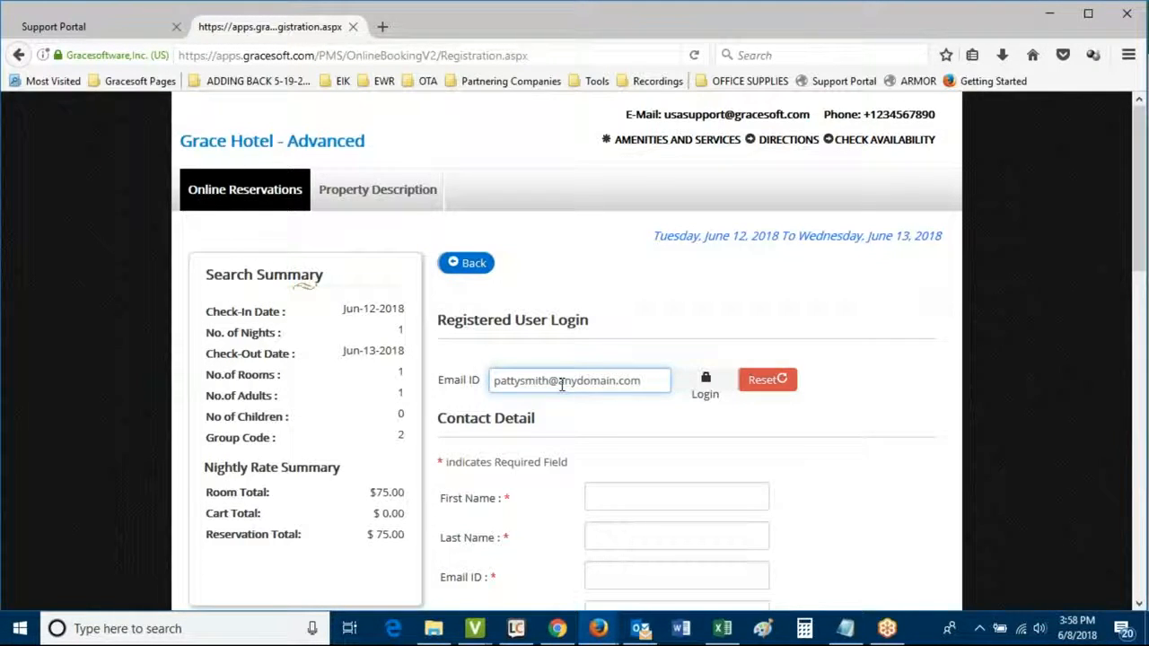
left_click(706, 388)
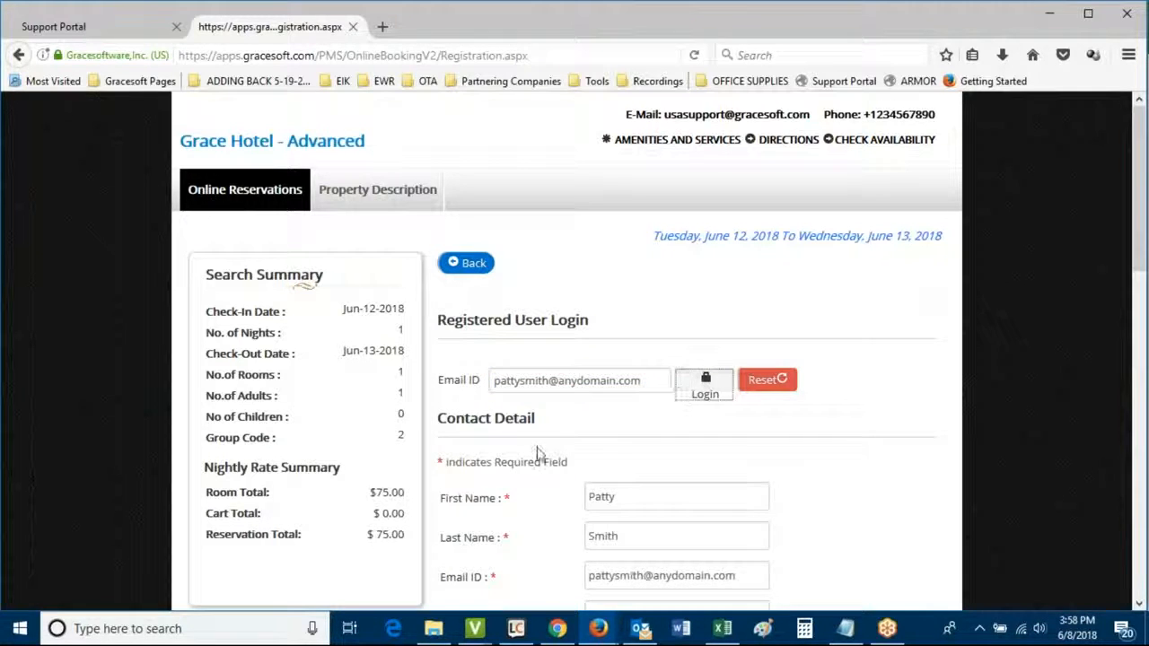
scroll(539, 457, "down", 3)
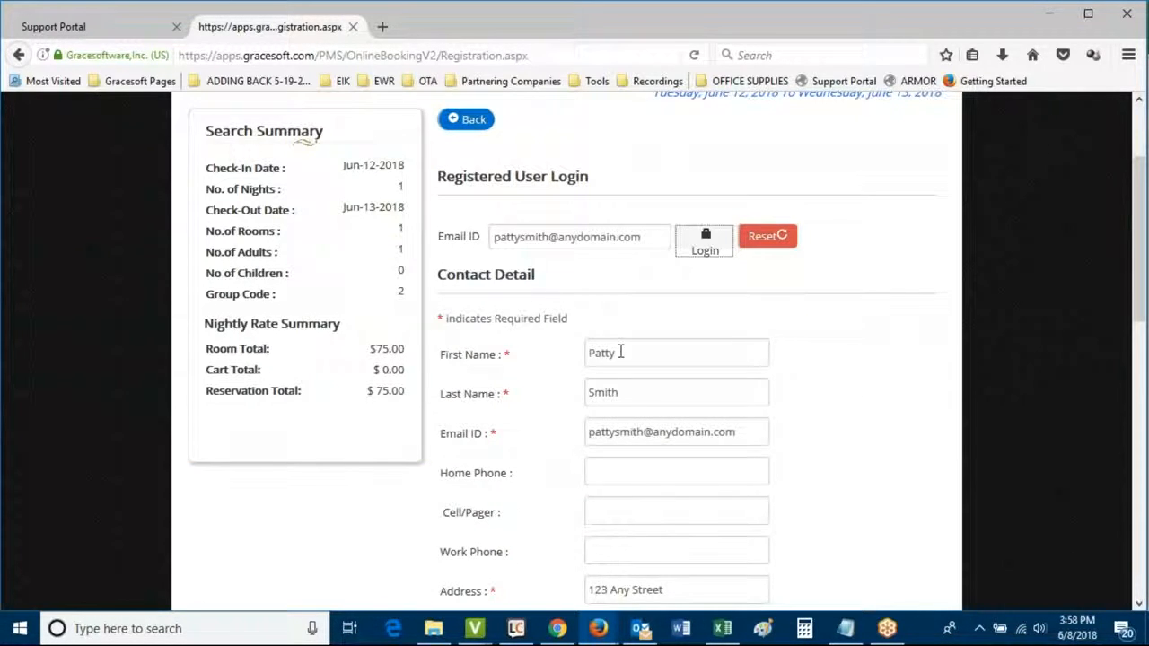
scroll(620, 352, "down", 5)
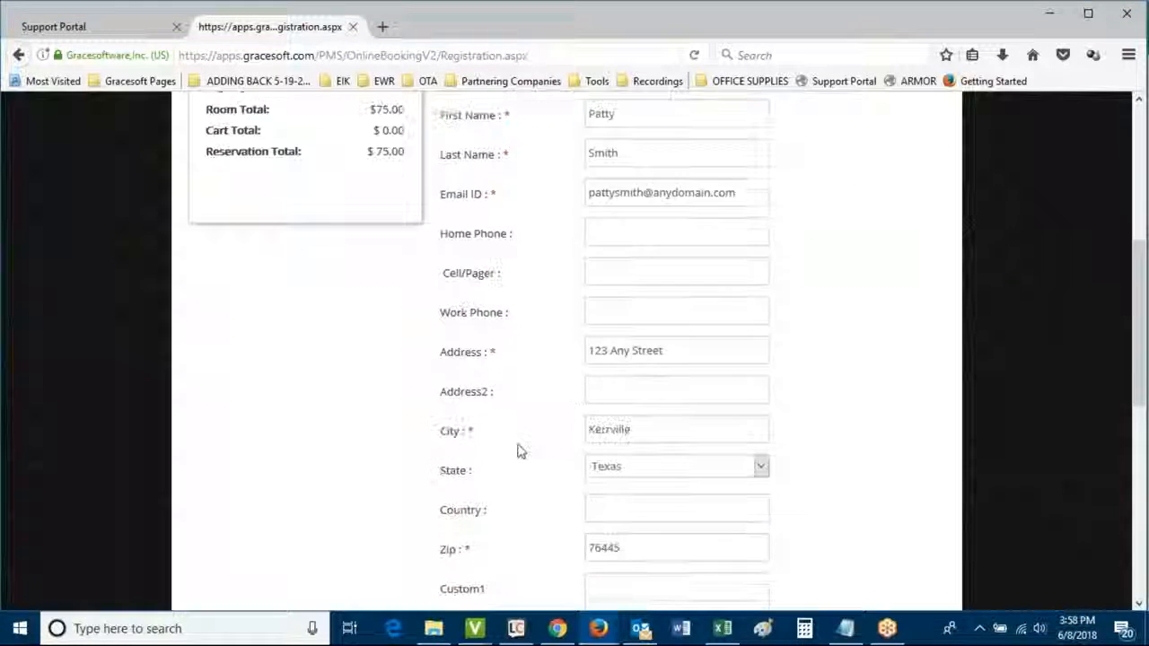
Check the contact and billing fields of the guest registration form and finish the online booking
scroll(517, 451, "down", 10)
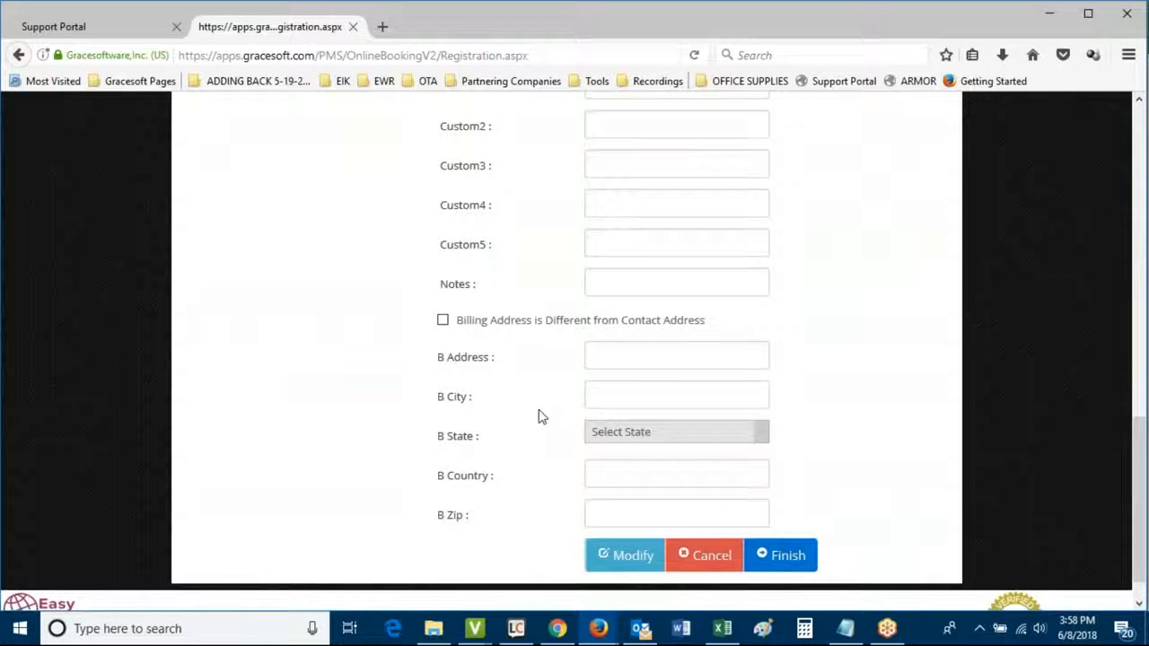
scroll(508, 475, "up", 12)
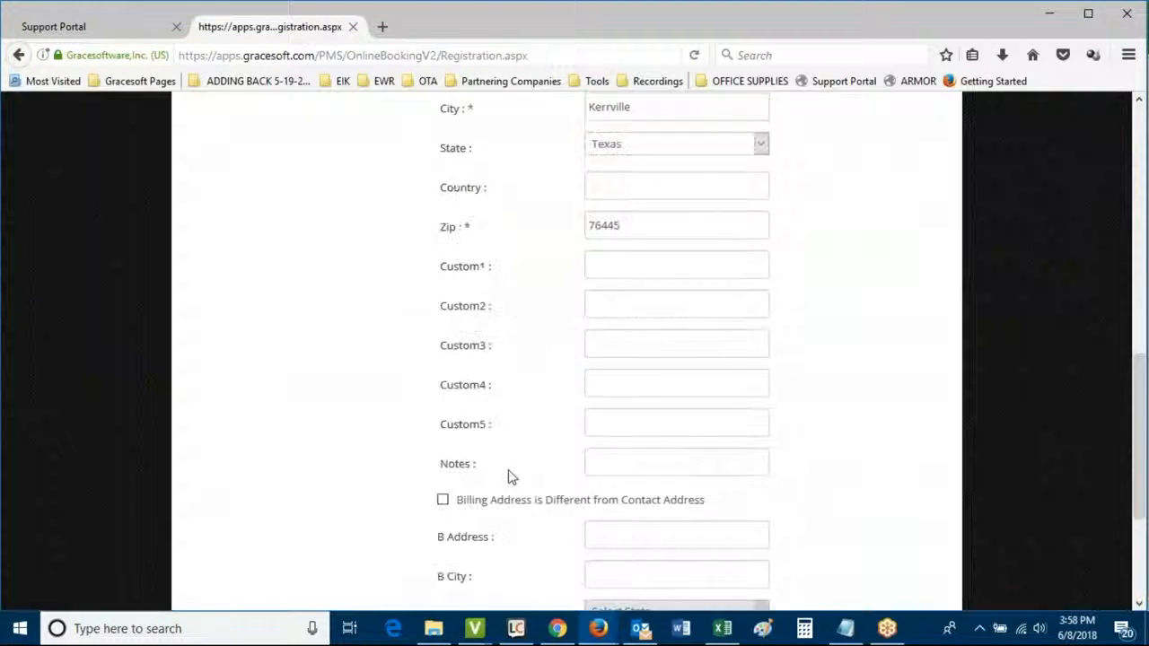
scroll(508, 476, "up", 4)
scroll(520, 476, "down", 14)
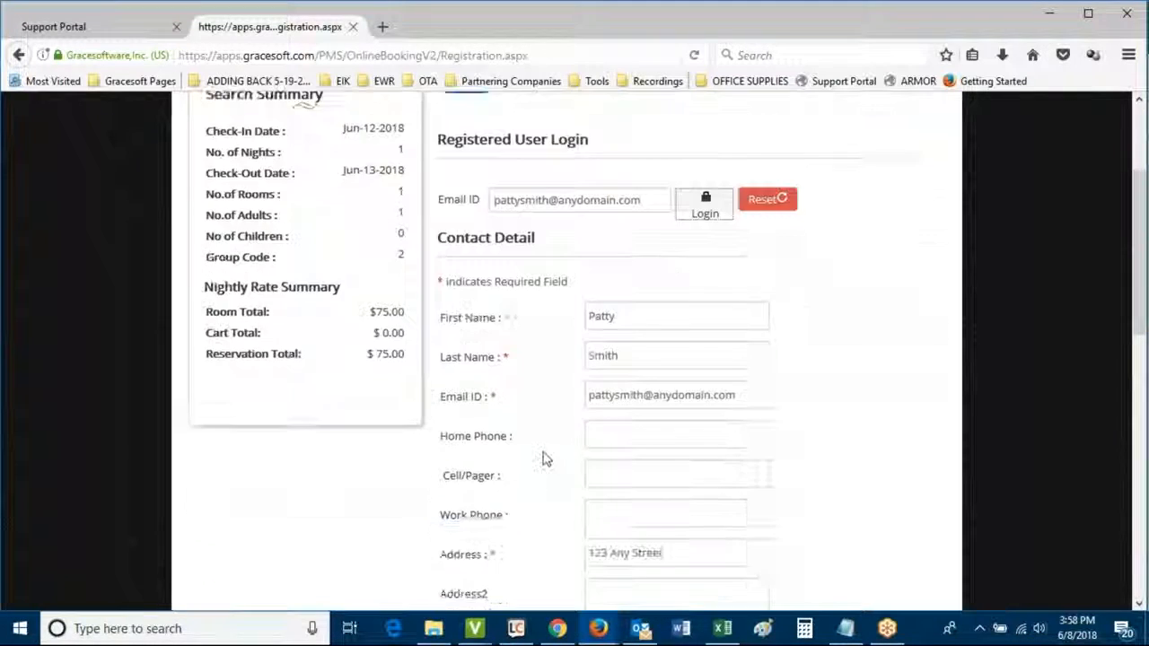
scroll(525, 483, "down", 3)
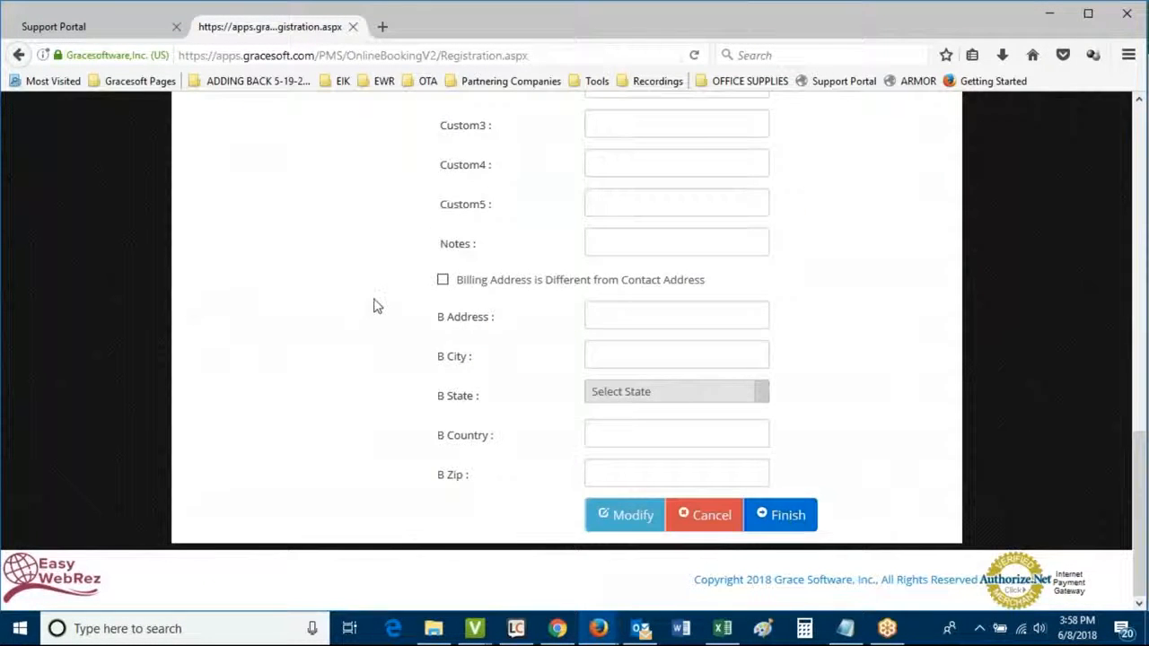
scroll(375, 305, "up", 3)
scroll(364, 245, "up", 6)
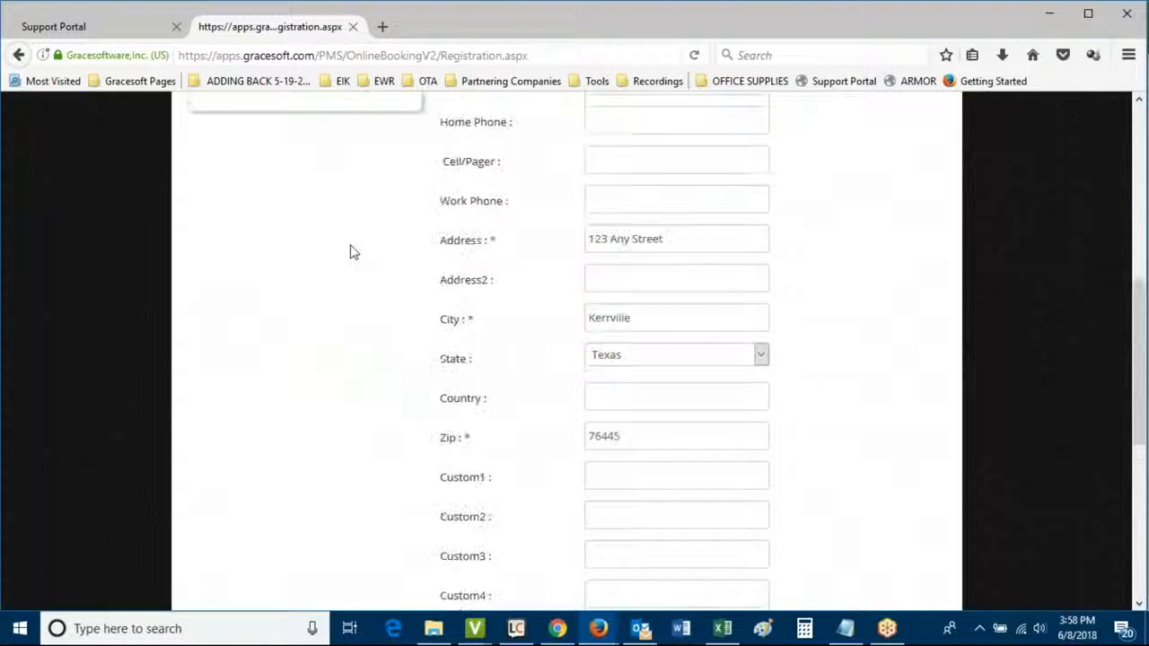
scroll(559, 529, "down", 8)
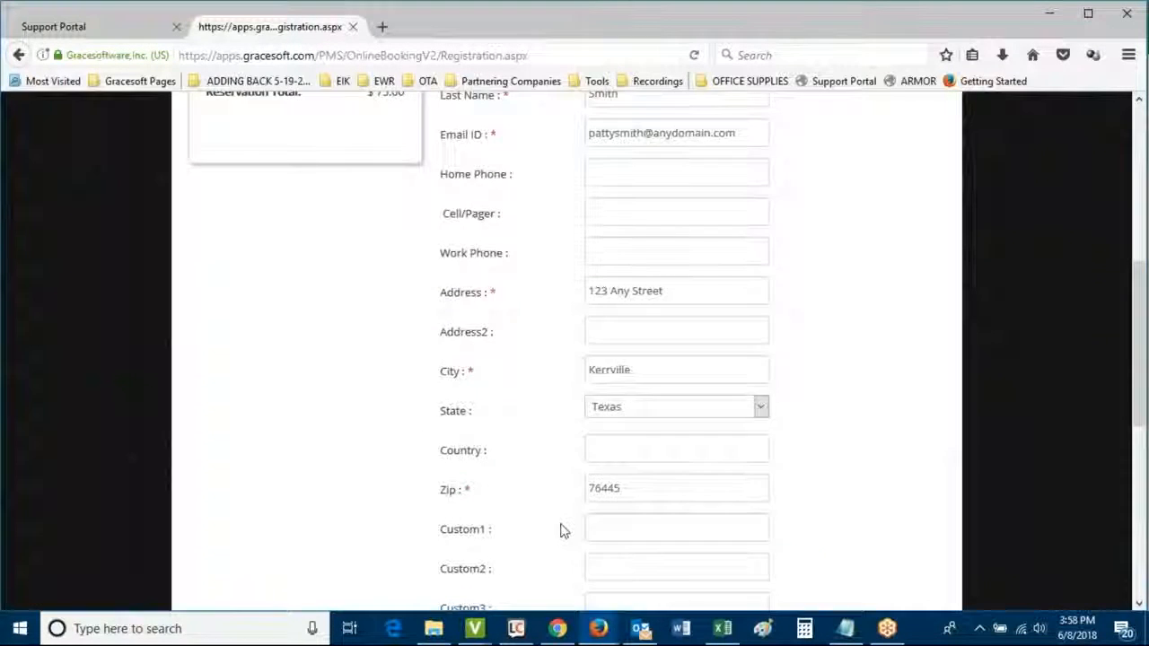
left_click(785, 517)
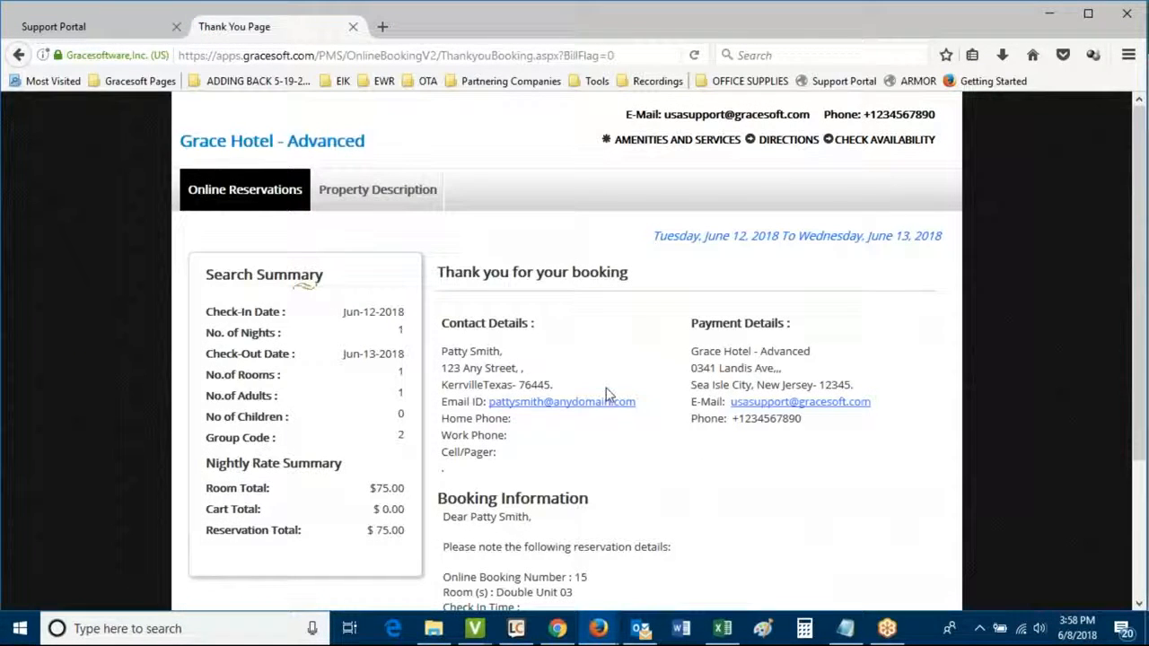
Review the booking confirmation's contact and reservation details, and close the online reservation page
left_click_drag(437, 274, 572, 274)
left_click(620, 348)
scroll(682, 518, "down", 3)
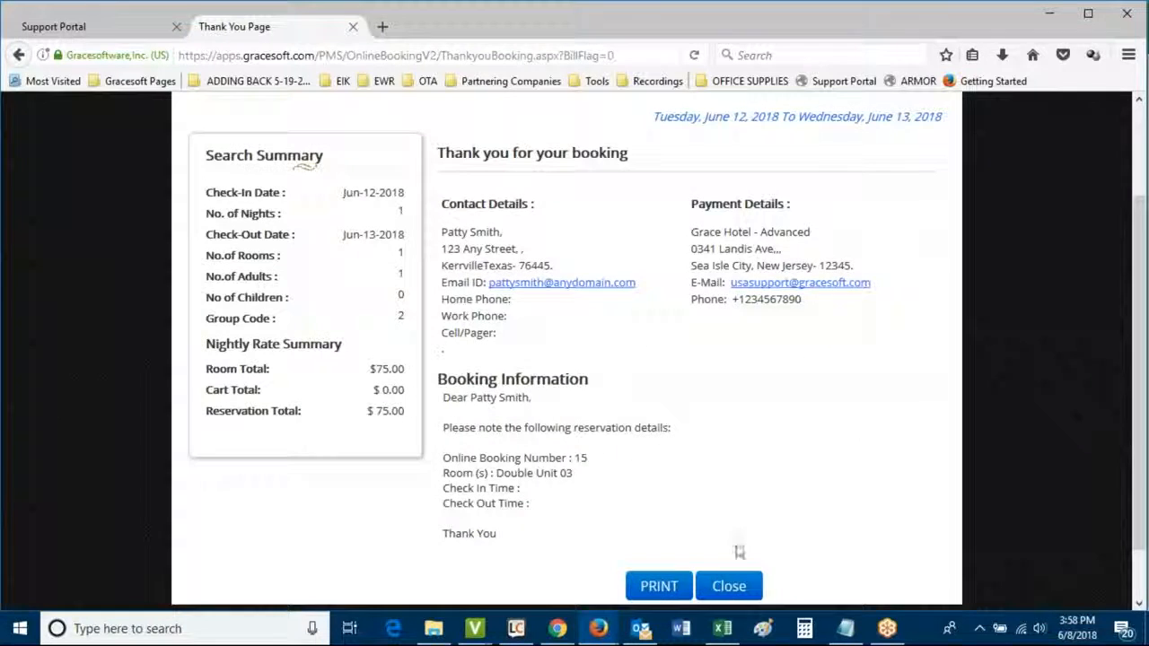
left_click(354, 27)
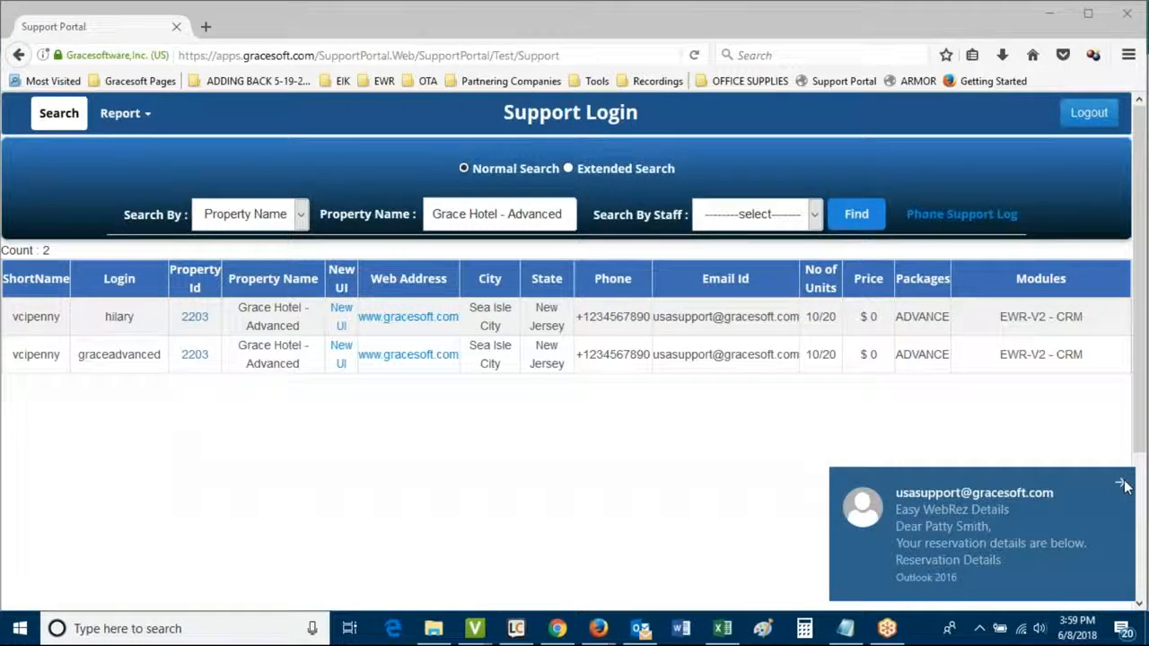
Switch to the availability calendar, refresh it, and view the June 12 booking details for Double Unit 01 and Double Unit 03
mouse_move(597, 631)
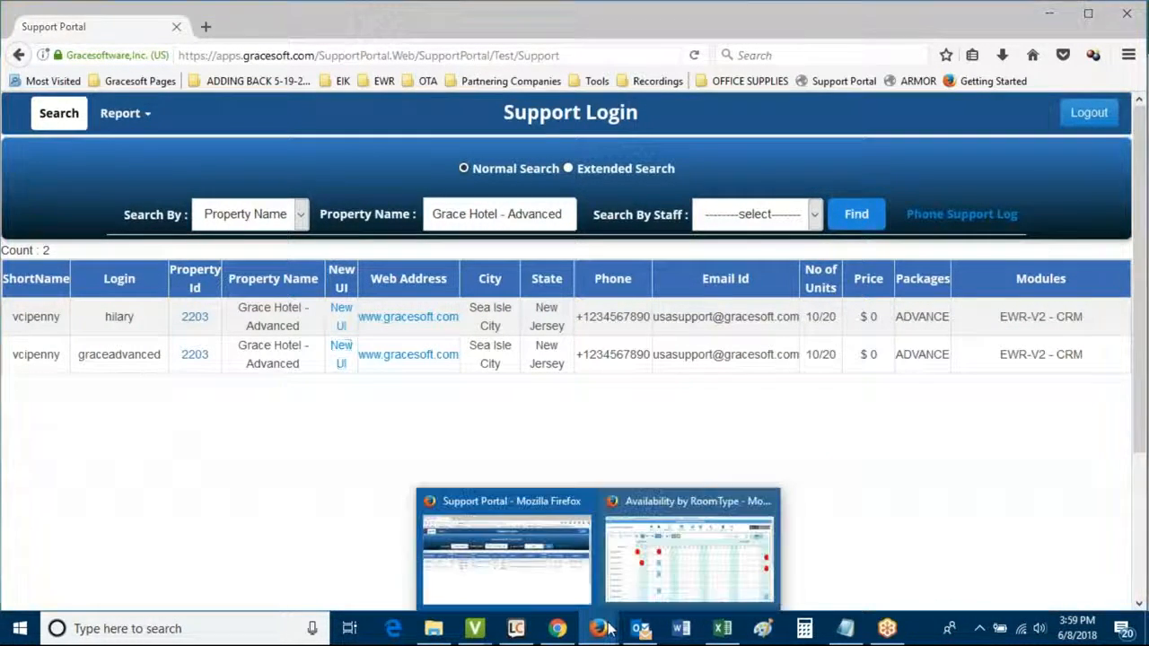
left_click(661, 578)
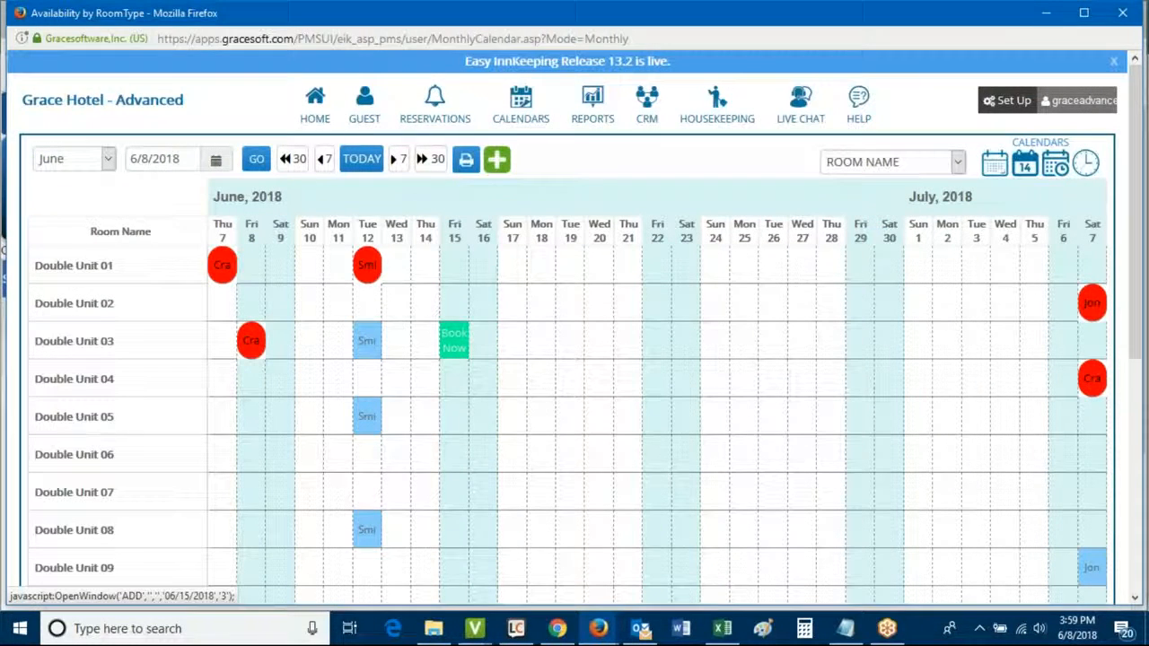
left_click(454, 341)
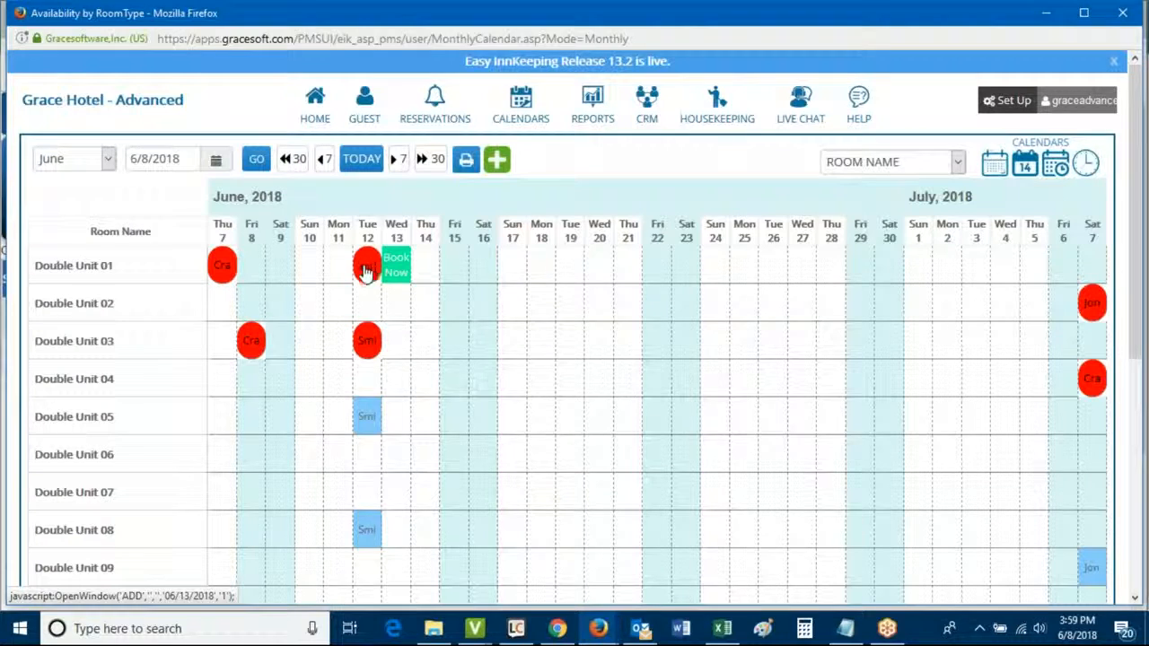
mouse_move(366, 272)
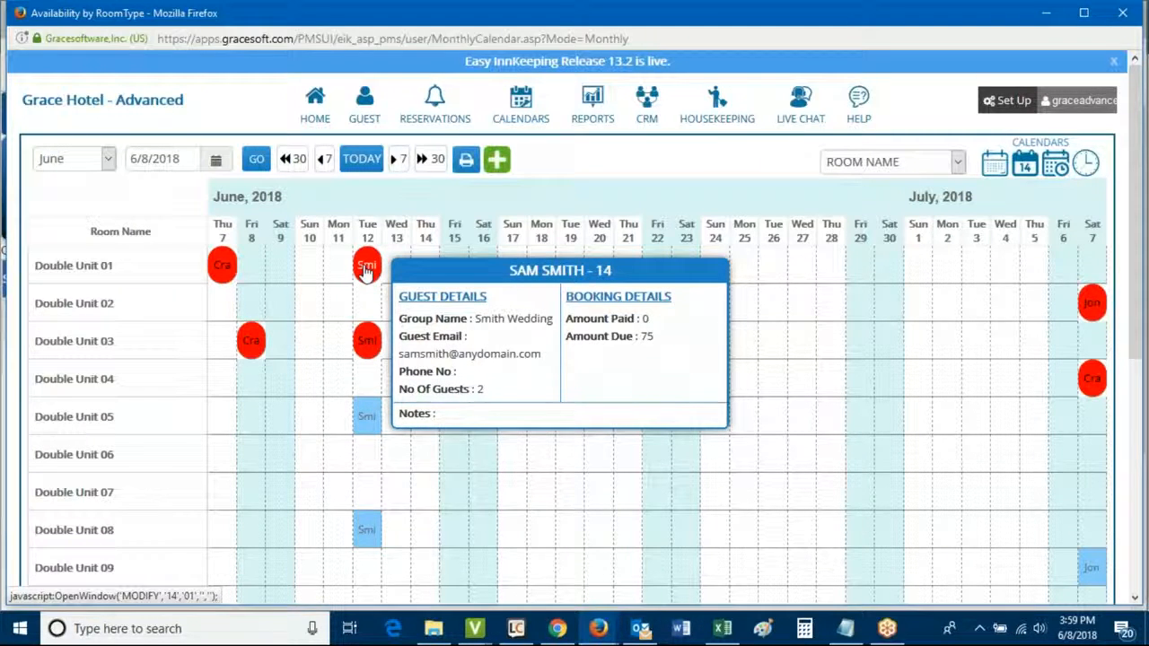
mouse_move(367, 348)
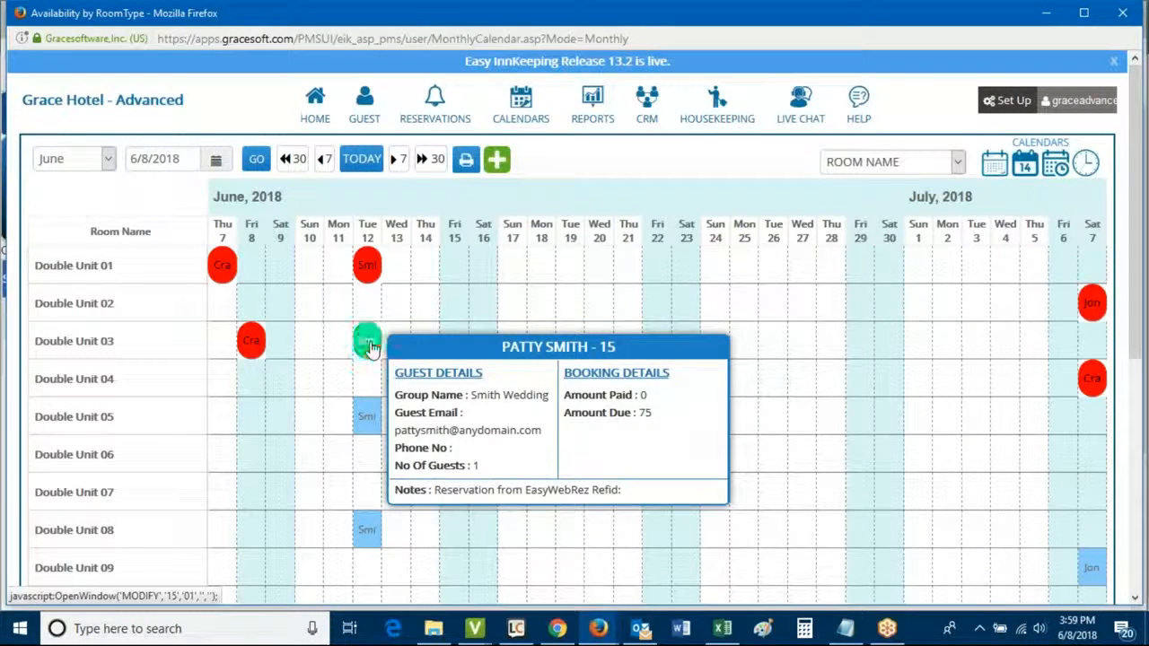
Open the June 12 reservation in Double Unit 03, go to its group booking, and open the group billing
left_click(371, 347)
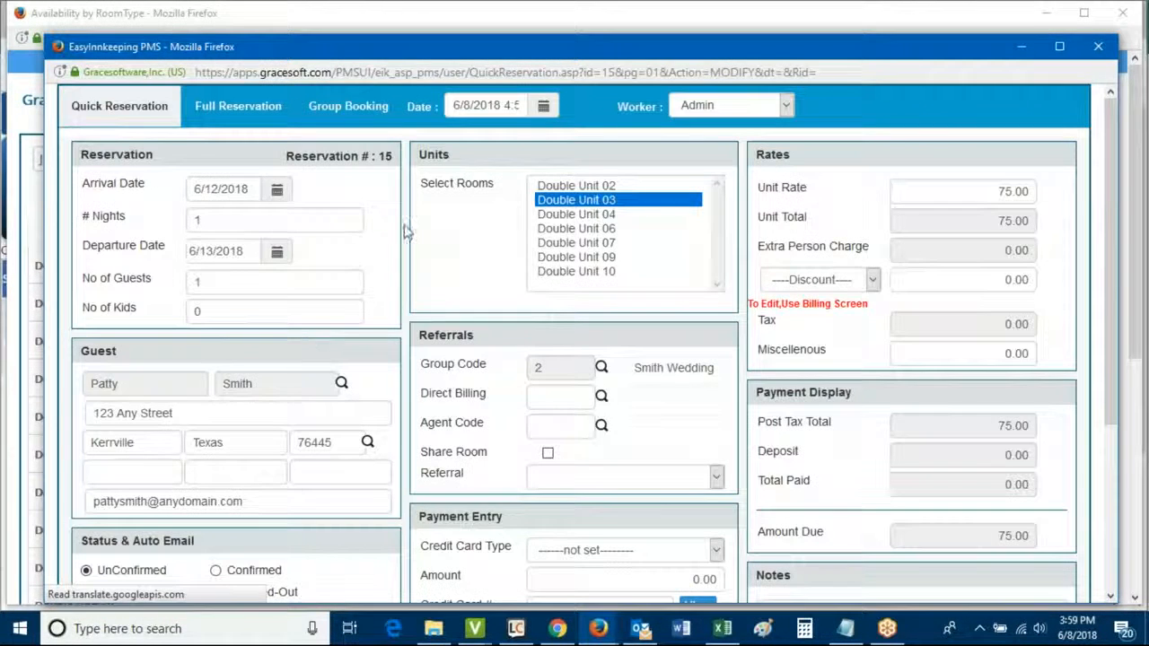
left_click(348, 115)
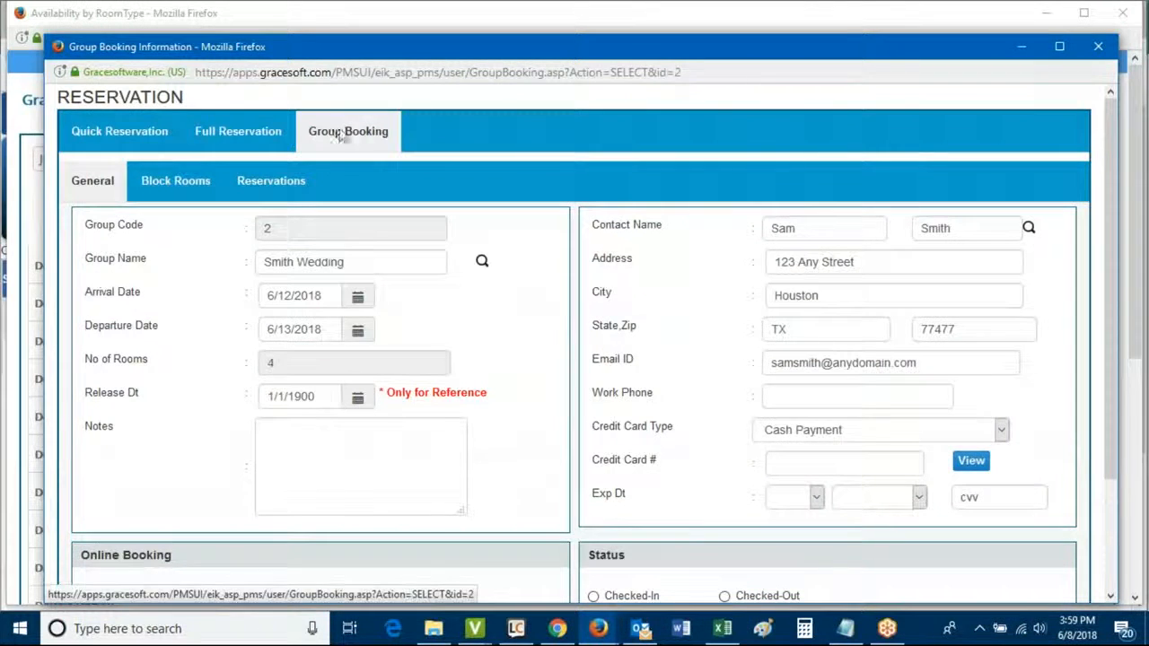
scroll(465, 489, "down", 3)
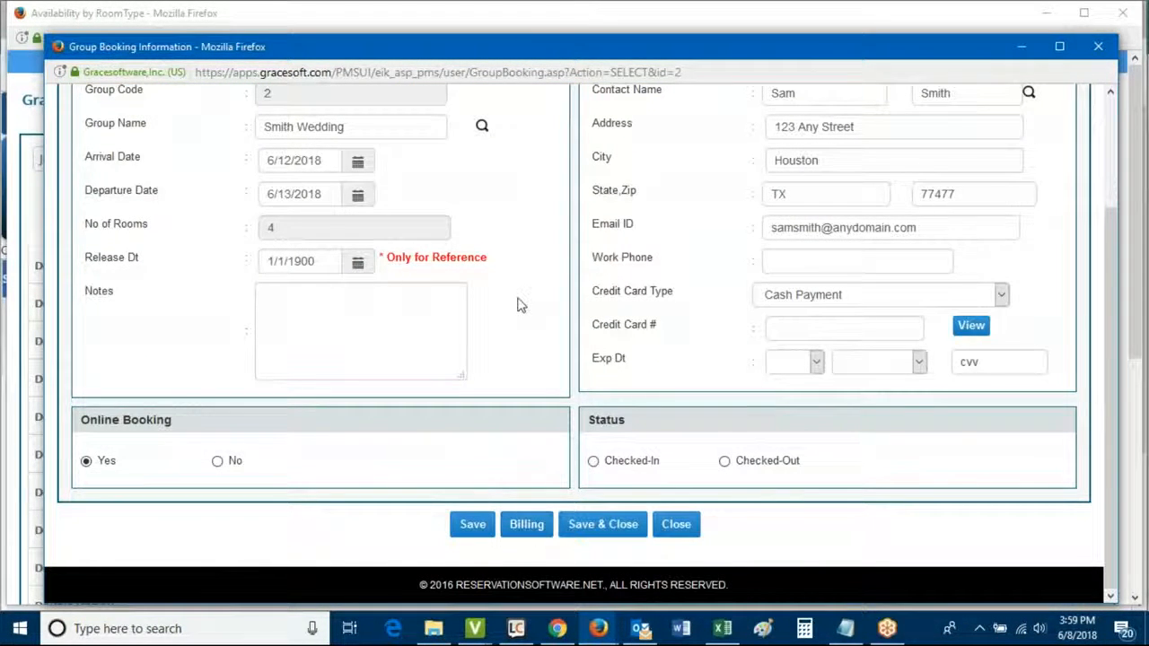
scroll(518, 303, "up", 1)
scroll(518, 303, "up", 3)
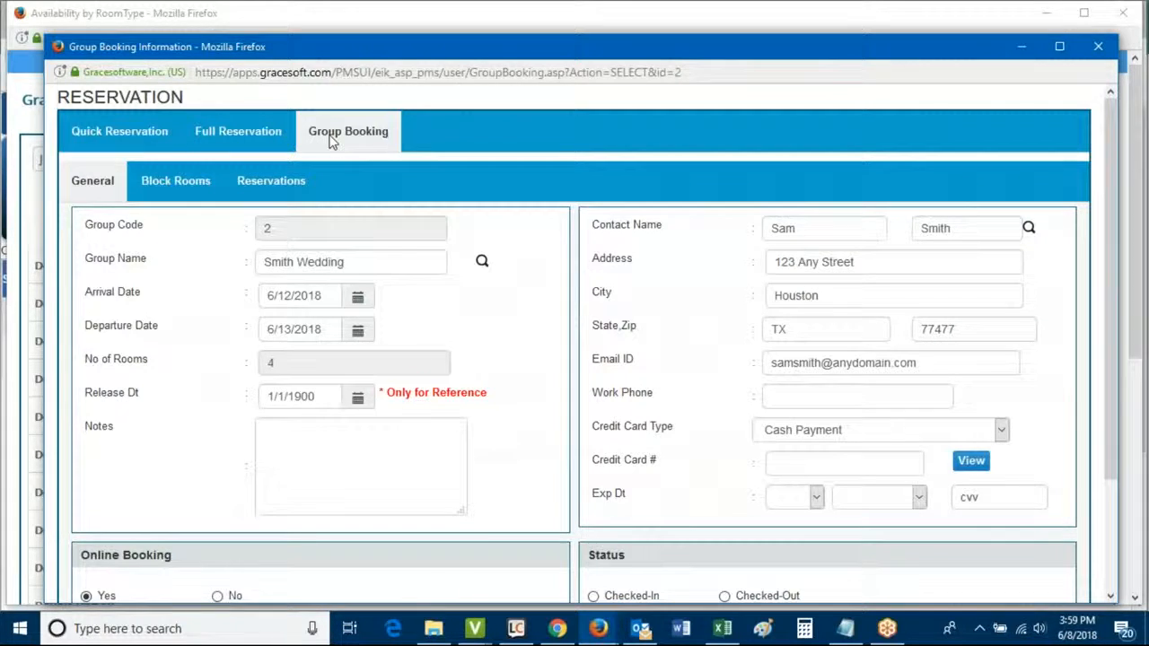
scroll(507, 431, "down", 3)
left_click(526, 528)
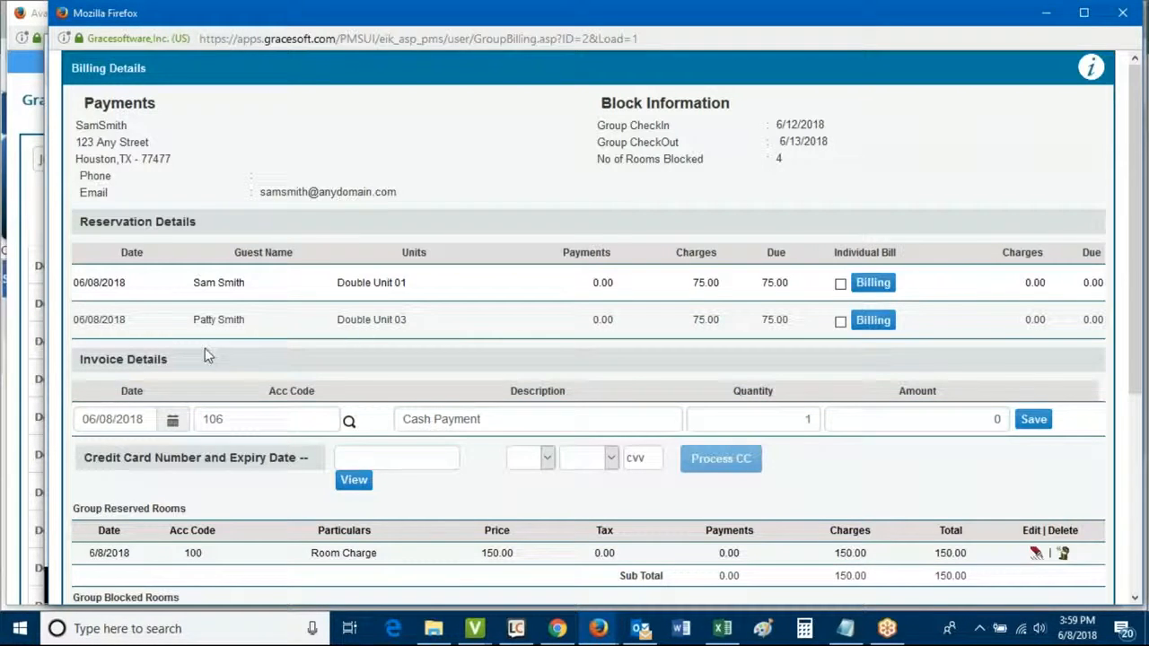
Examine the group bill's reservation details, reserved room charges, blocked room charges and totals
left_click_drag(72, 283, 324, 465)
scroll(264, 477, "down", 2)
left_click_drag(92, 483, 423, 479)
scroll(404, 503, "down", 3)
left_click_drag(103, 429, 456, 465)
left_click(518, 444)
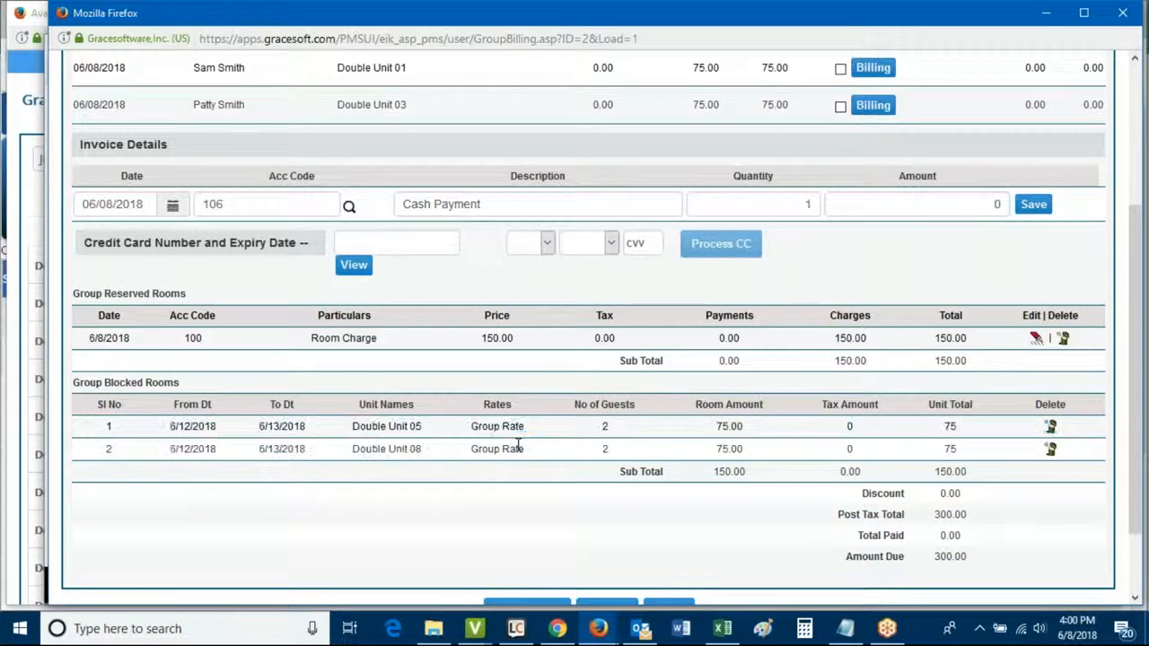
scroll(547, 448, "up", 3)
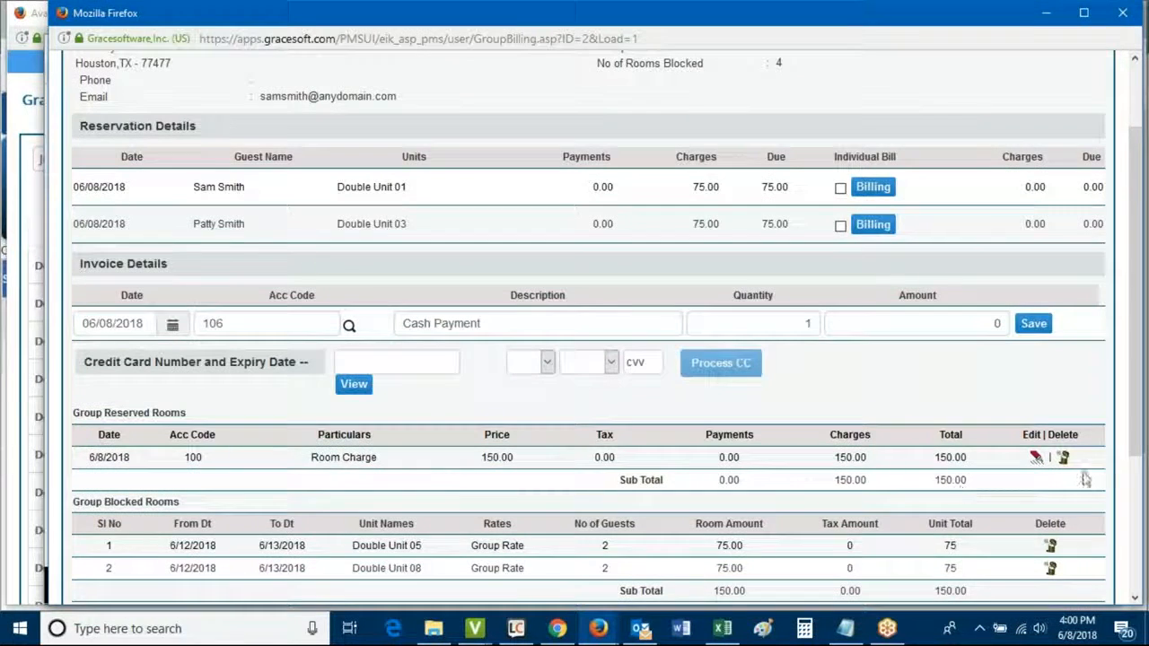
scroll(588, 444, "down", 2)
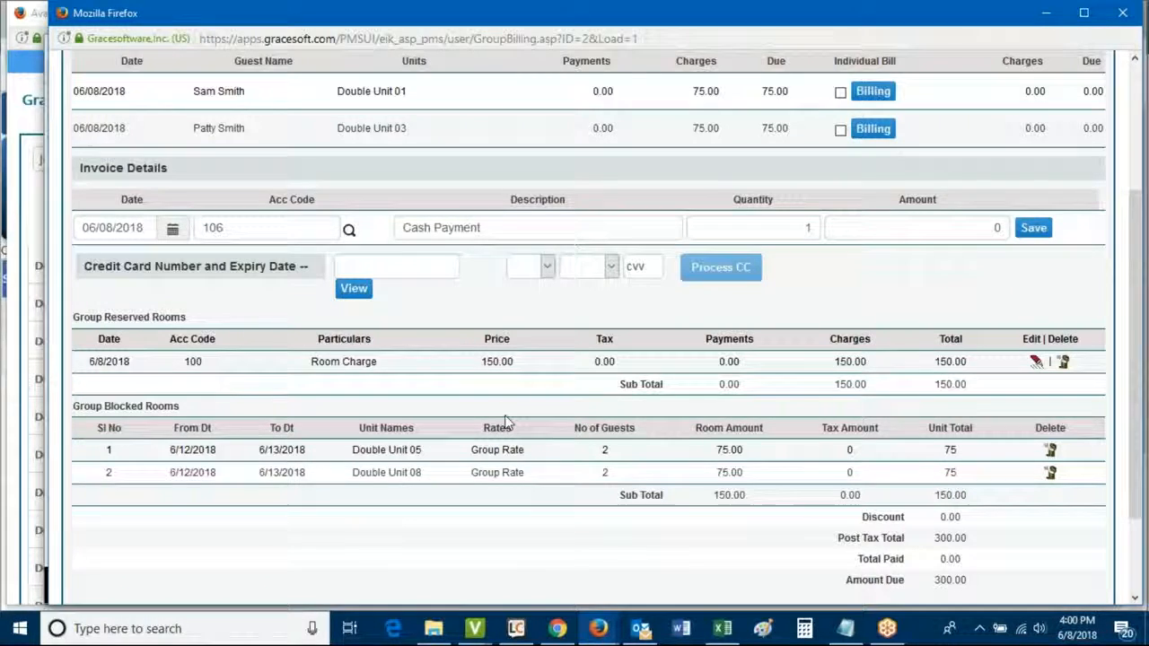
scroll(503, 431, "up", 1)
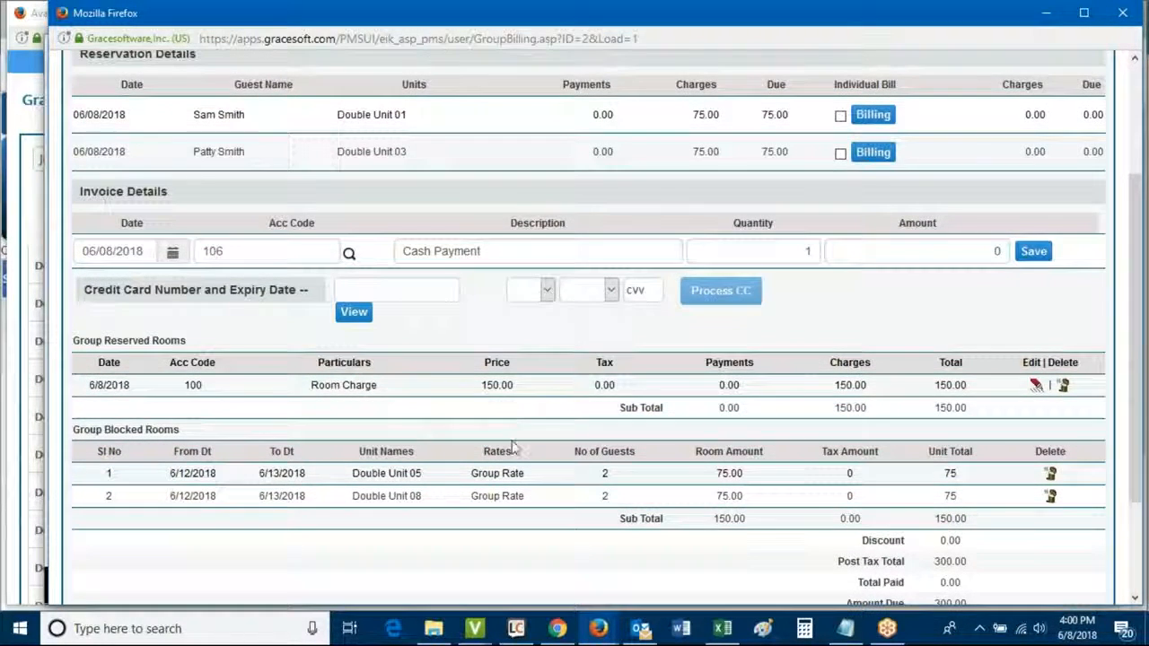
scroll(513, 446, "up", 2)
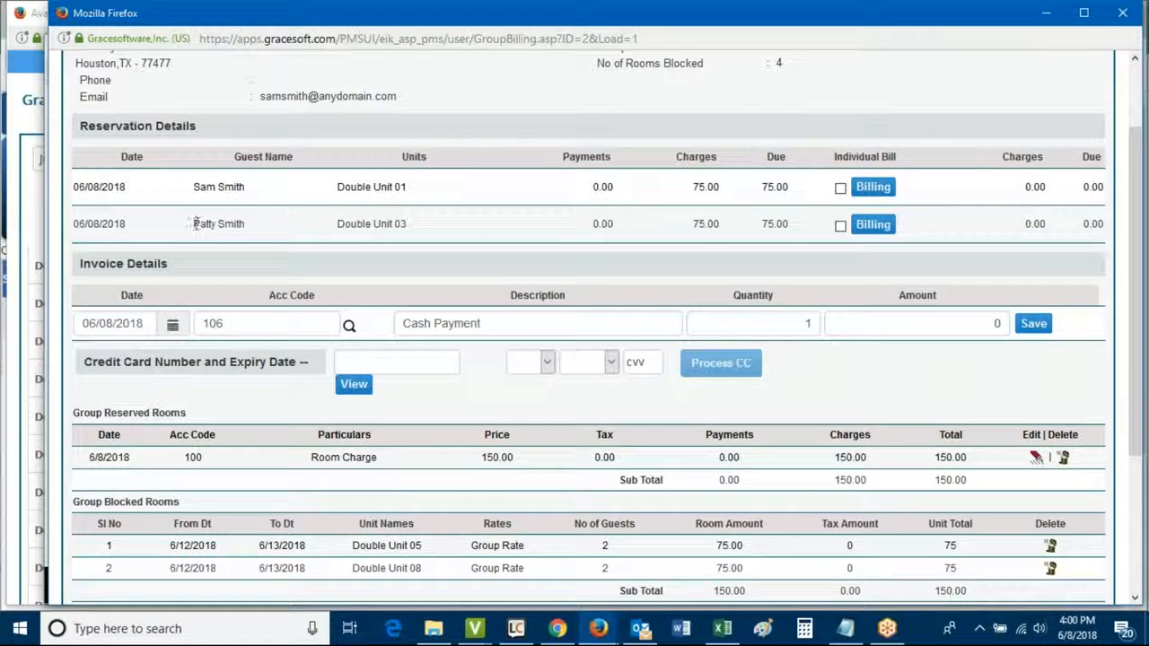
Set the Double Unit 03 reservation to individual billing and check where its charges are listed
left_click_drag(239, 226, 281, 218)
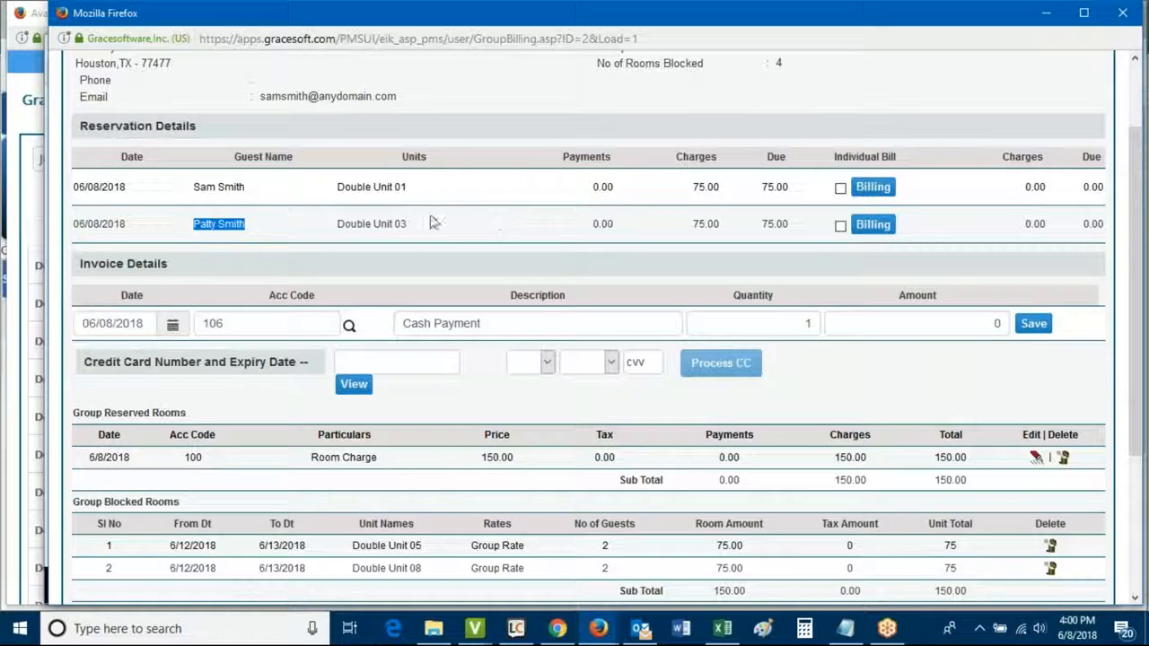
left_click(840, 226)
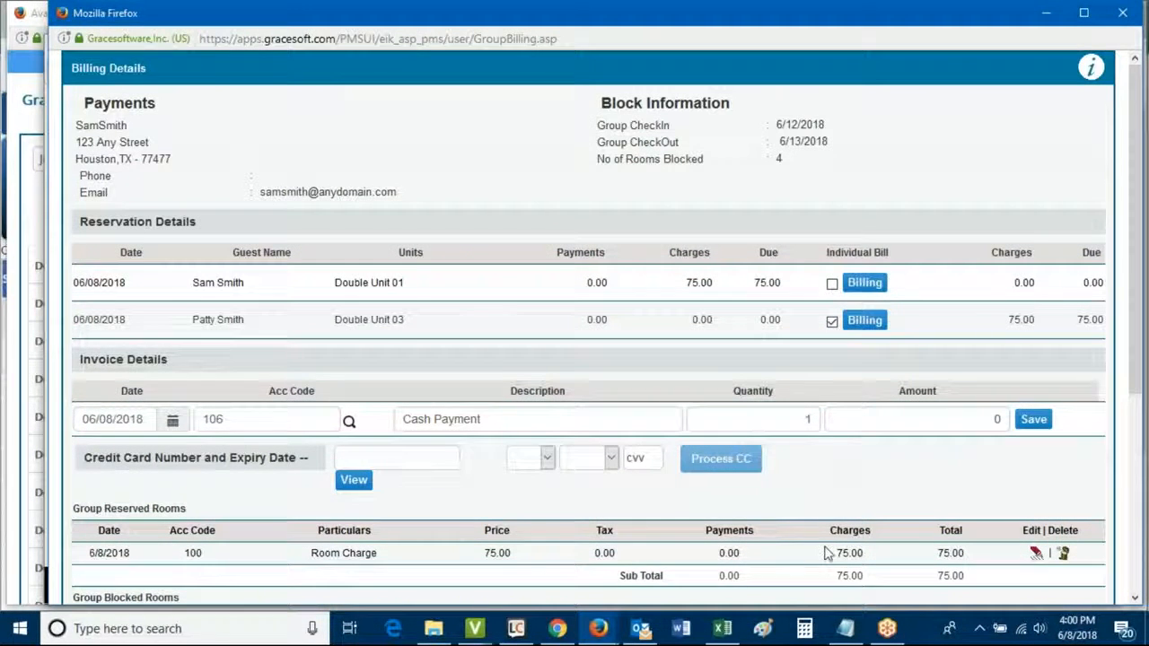
left_click_drag(875, 562, 881, 537)
left_click_drag(999, 320, 1017, 336)
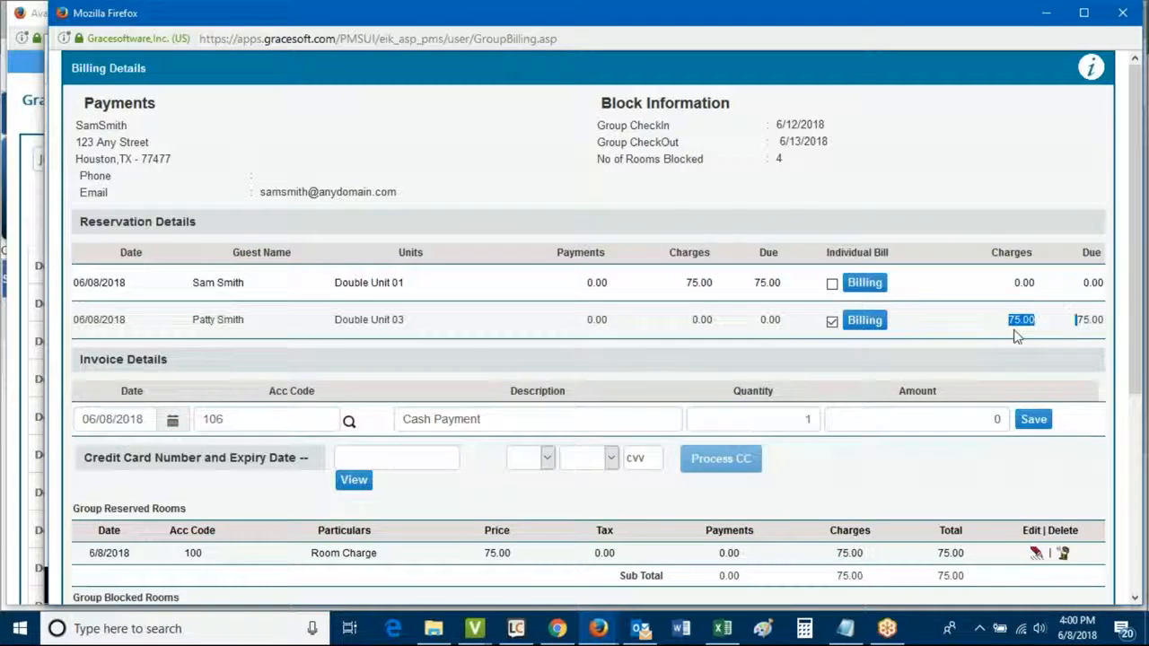
Open the individual bill for Double Unit 03 and choose account code 106, Cash Payment, for a new invoice entry
left_click(865, 323)
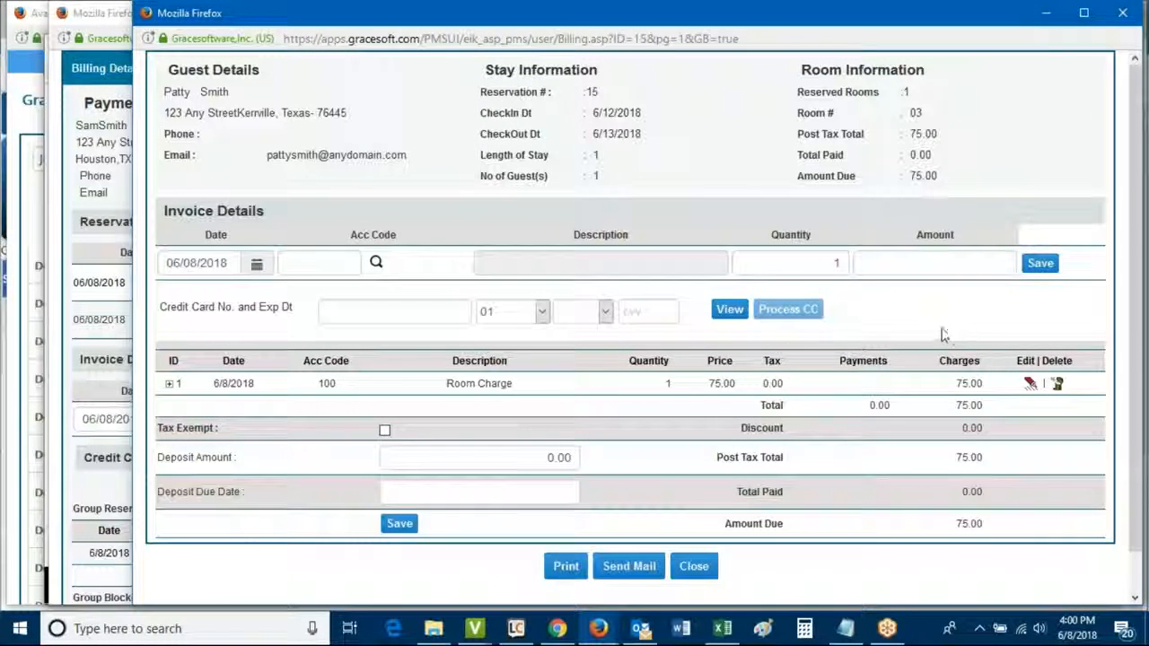
left_click(375, 263)
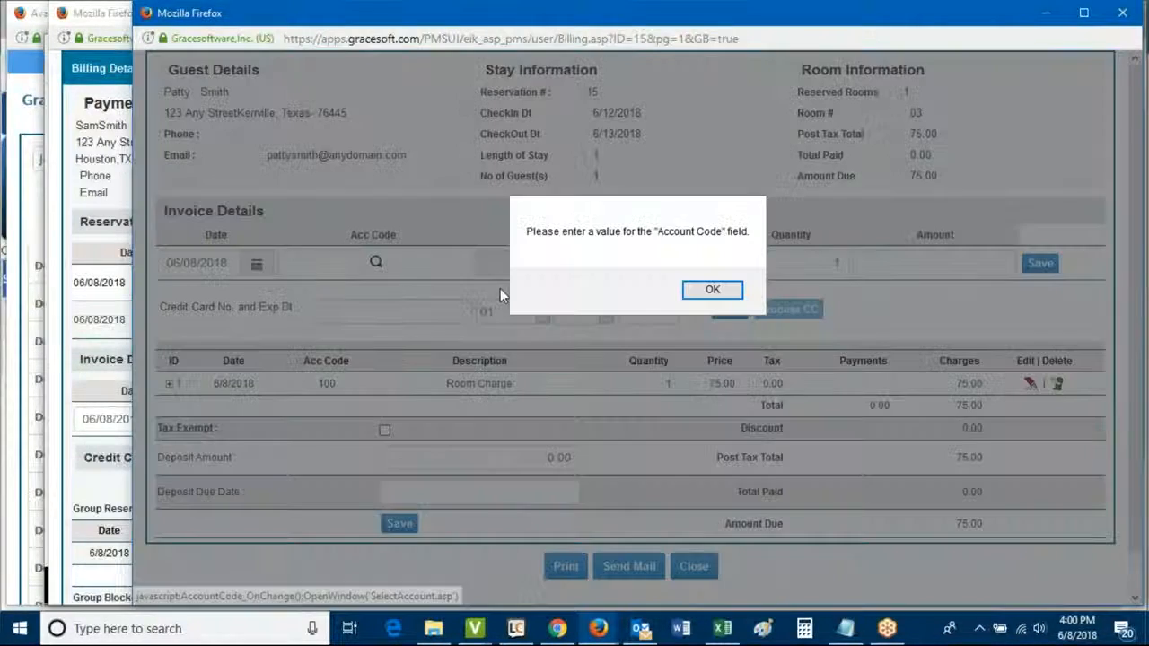
left_click(703, 290)
left_click(376, 262)
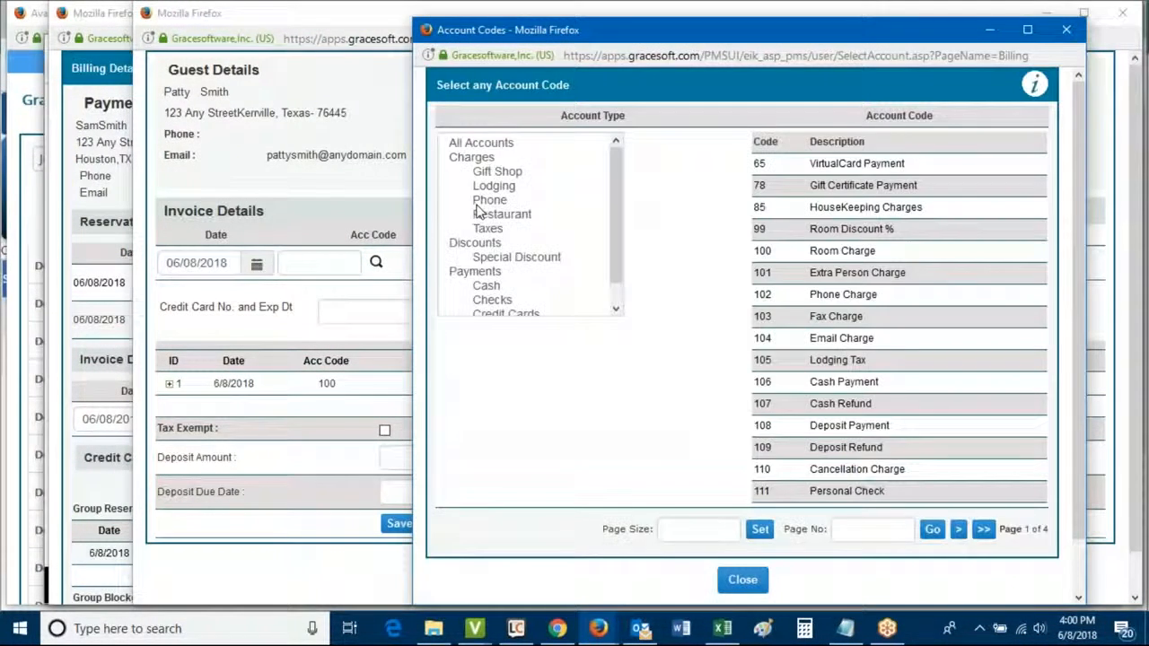
left_click(493, 284)
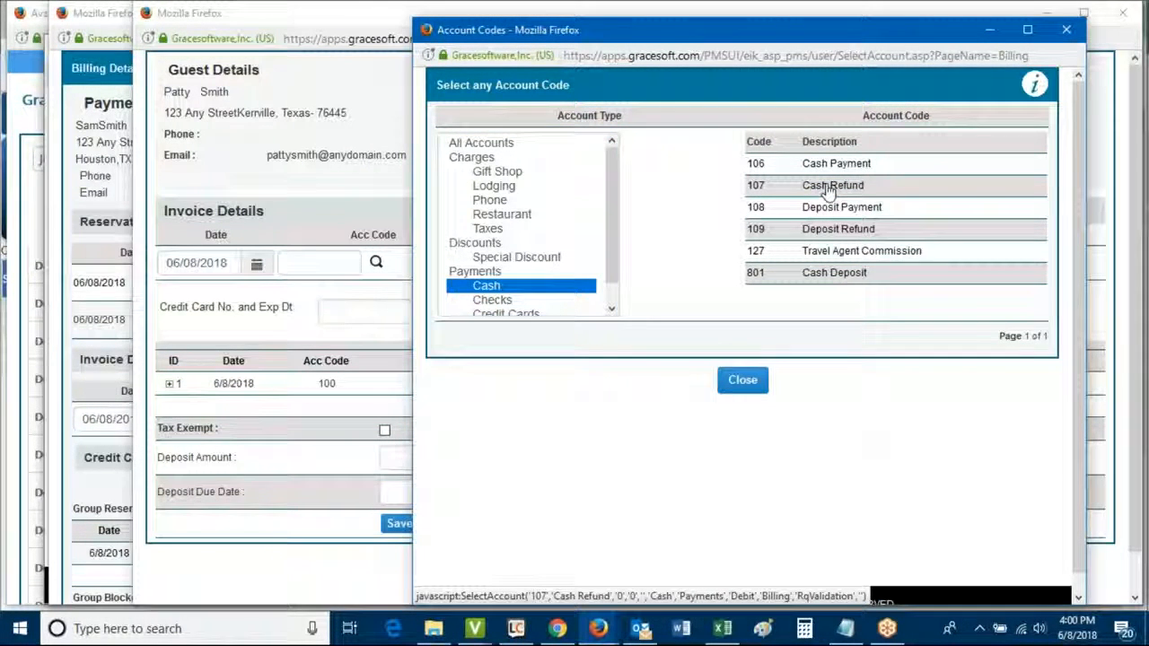
left_click(835, 167)
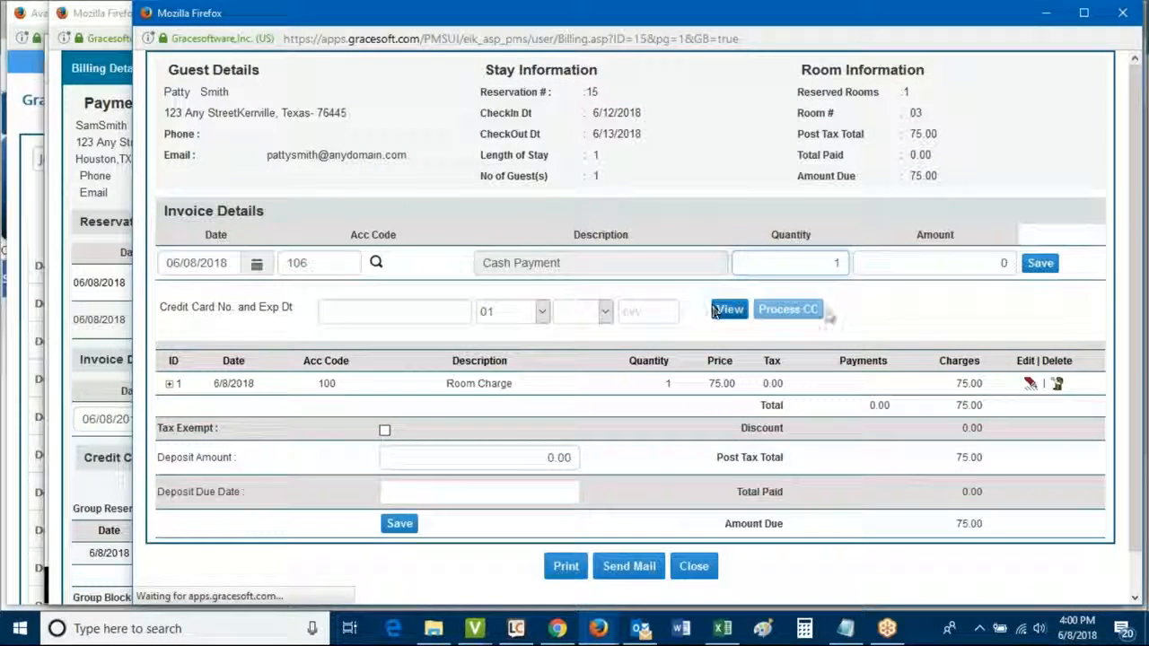
Enter 75 as the cash payment amount and save the payment to the bill
double_click(979, 265)
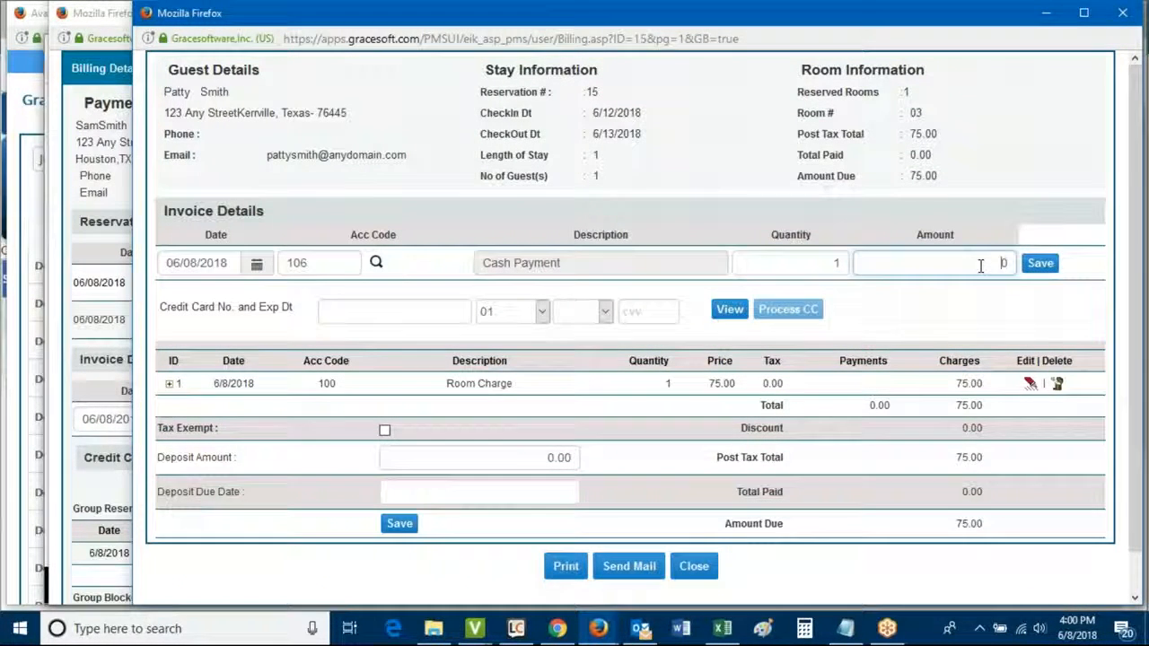
type("75")
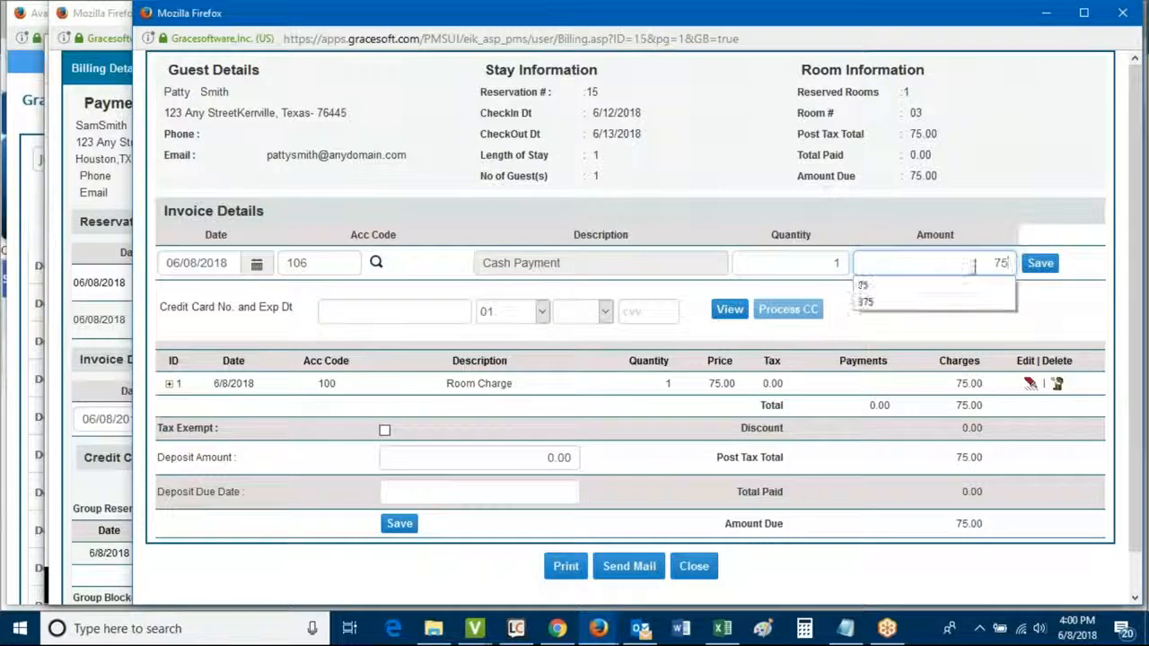
left_click(858, 289)
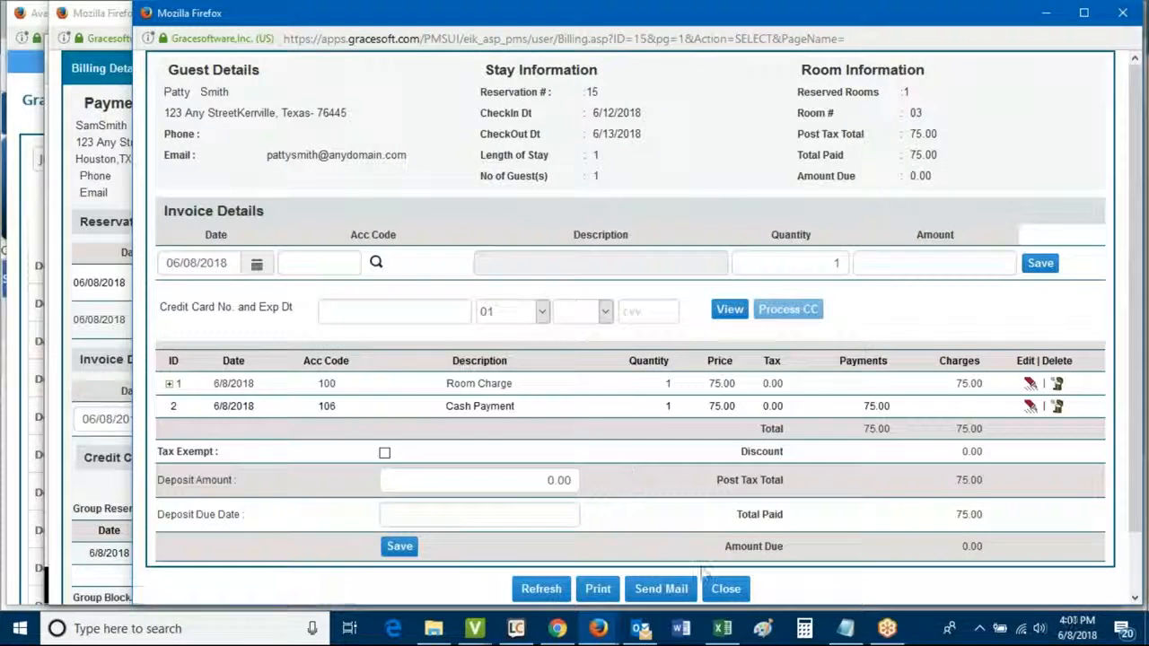
Close the individual bill and check the group bill's payment entry for Double Unit 03 and the group room totals
left_click(725, 588)
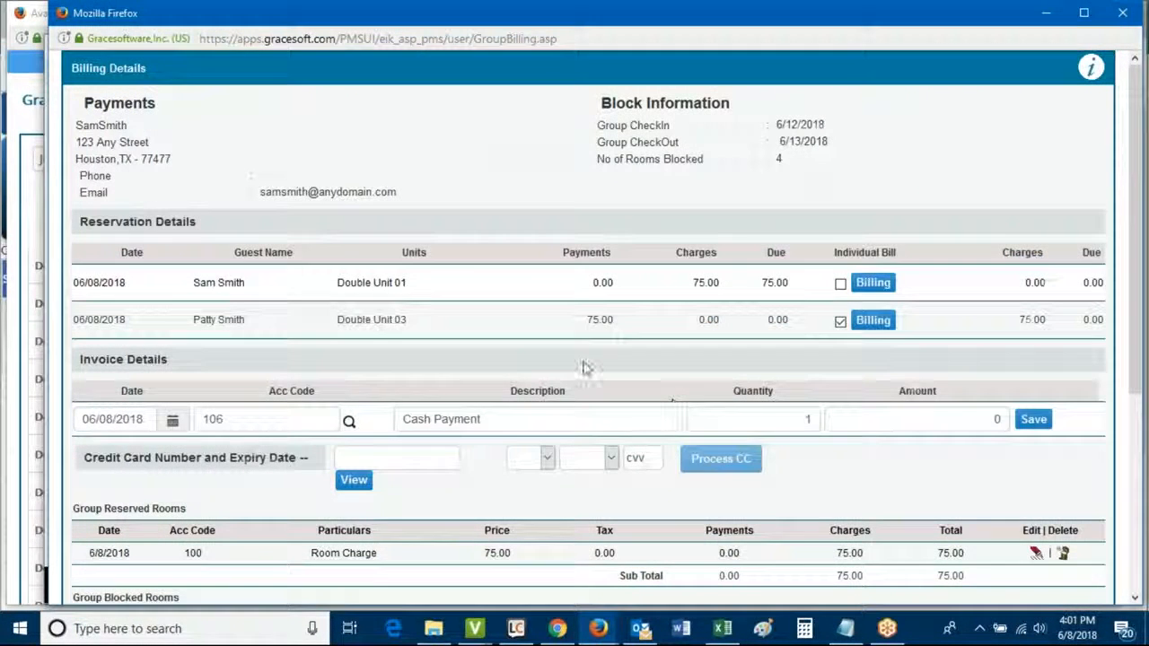
double_click(594, 319)
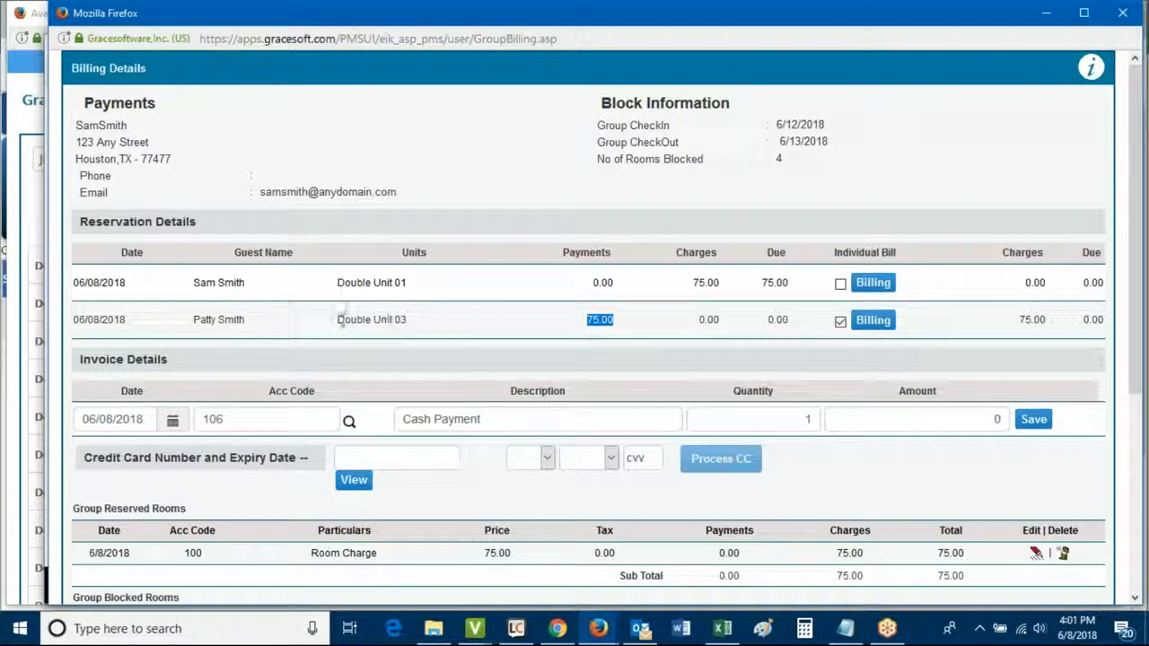
left_click_drag(341, 319, 408, 323)
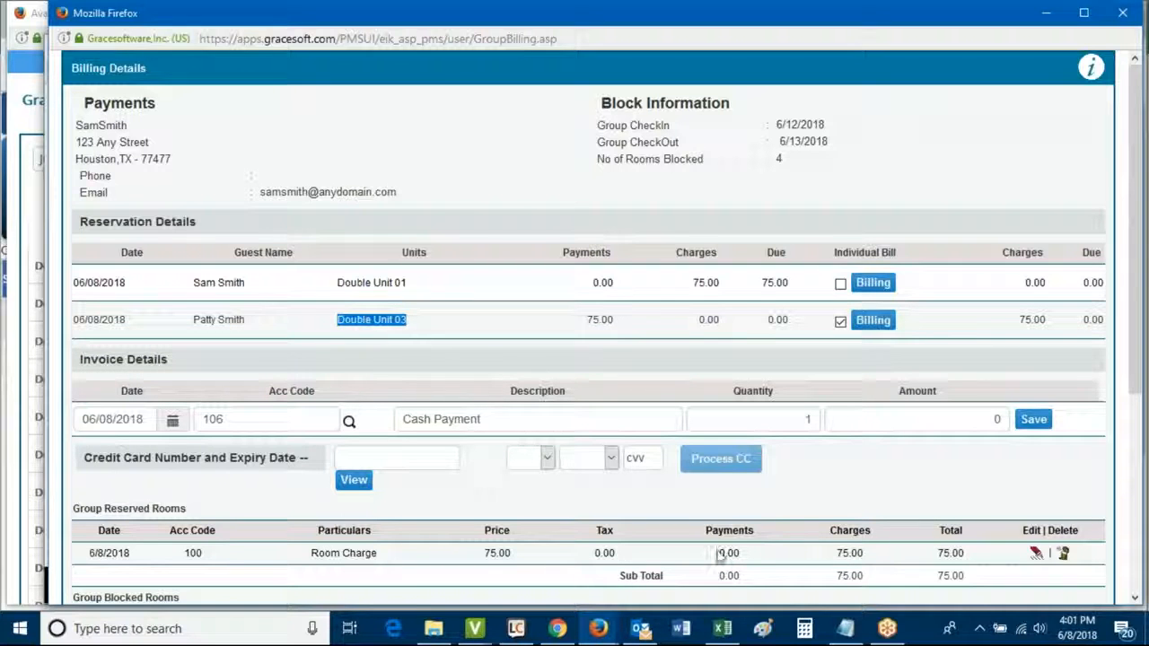
scroll(733, 549, "down", 3)
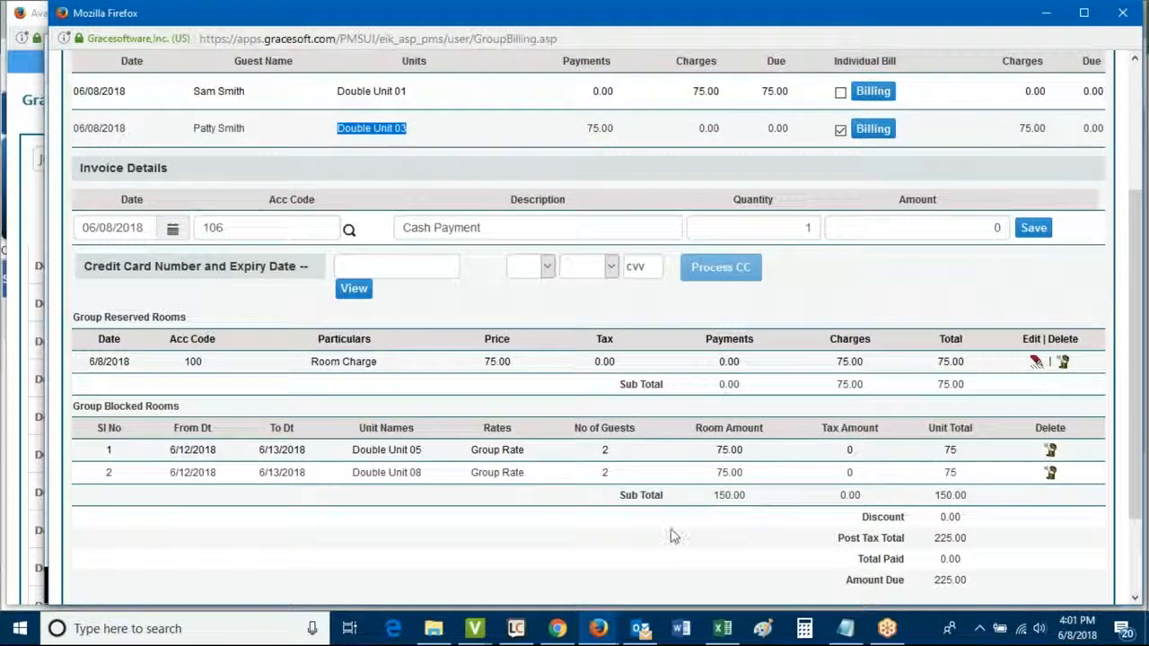
scroll(674, 536, "up", 3)
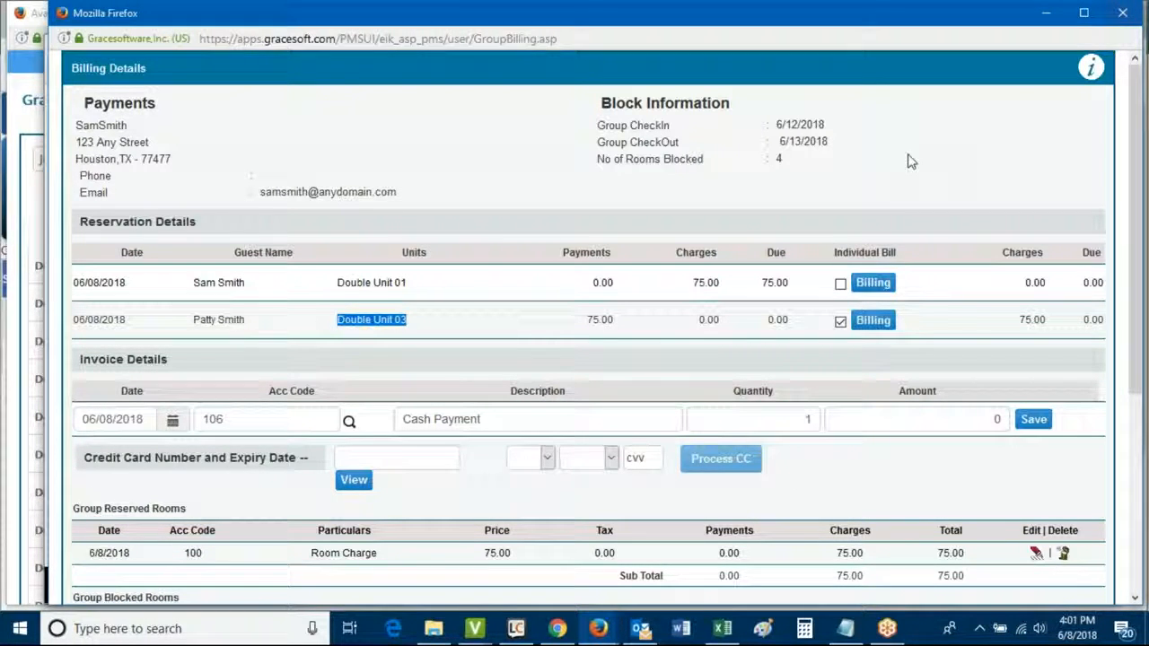
Close the group billing, group booking and reservation windows to return to the monthly room calendar
left_click(1123, 14)
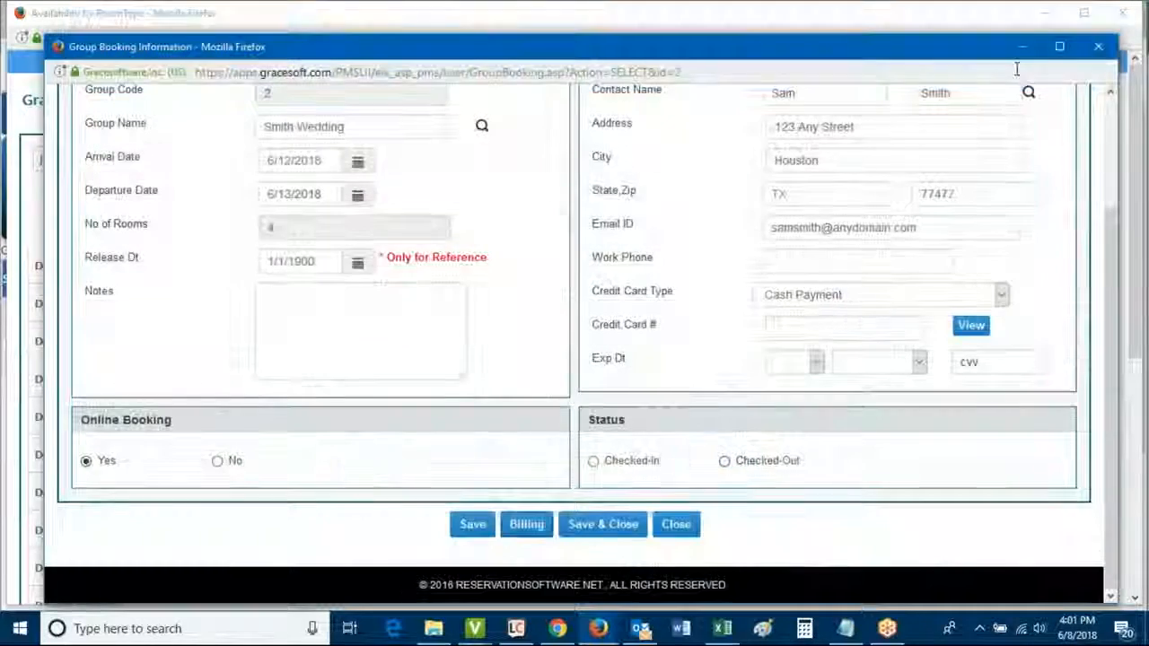
left_click(1100, 50)
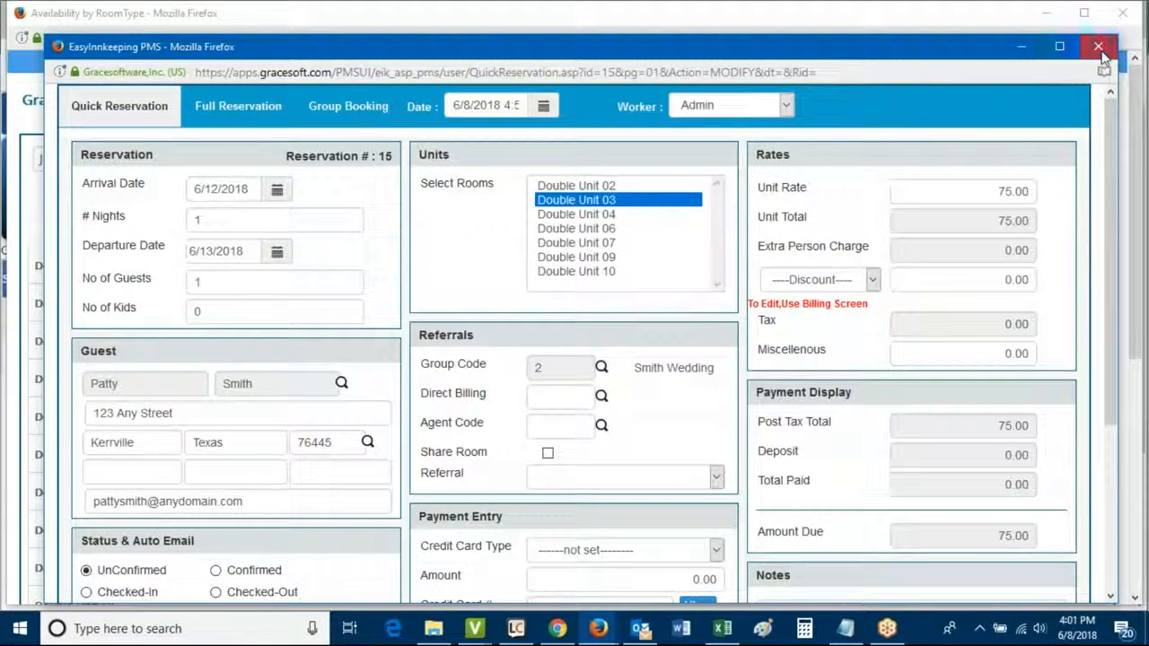
left_click(1098, 48)
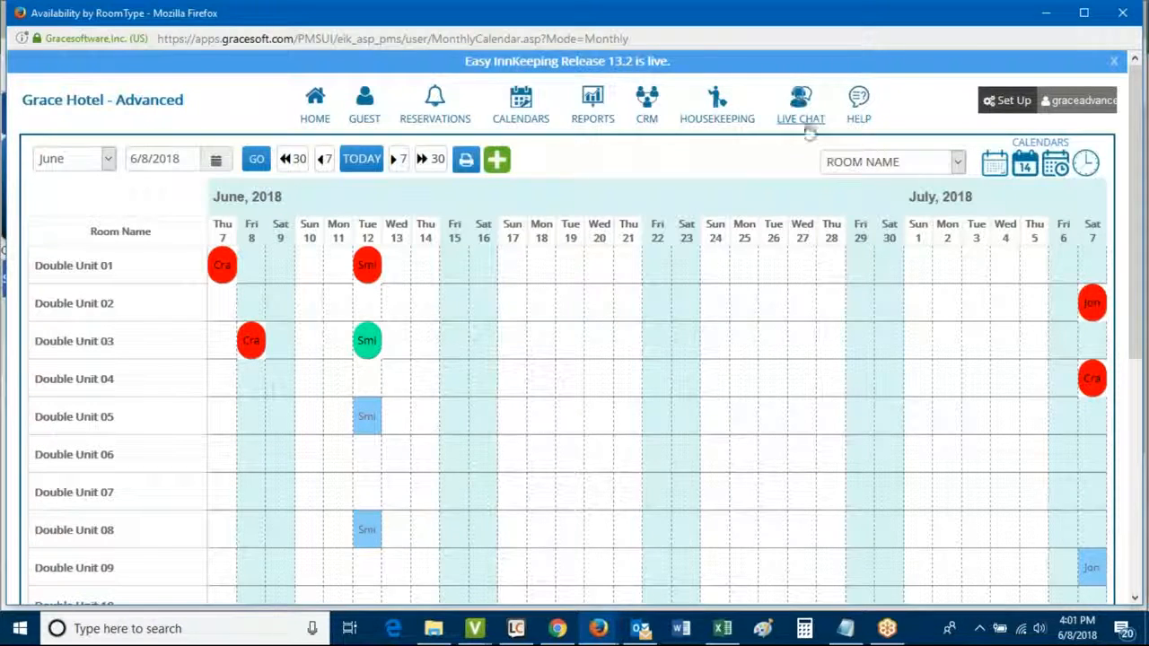